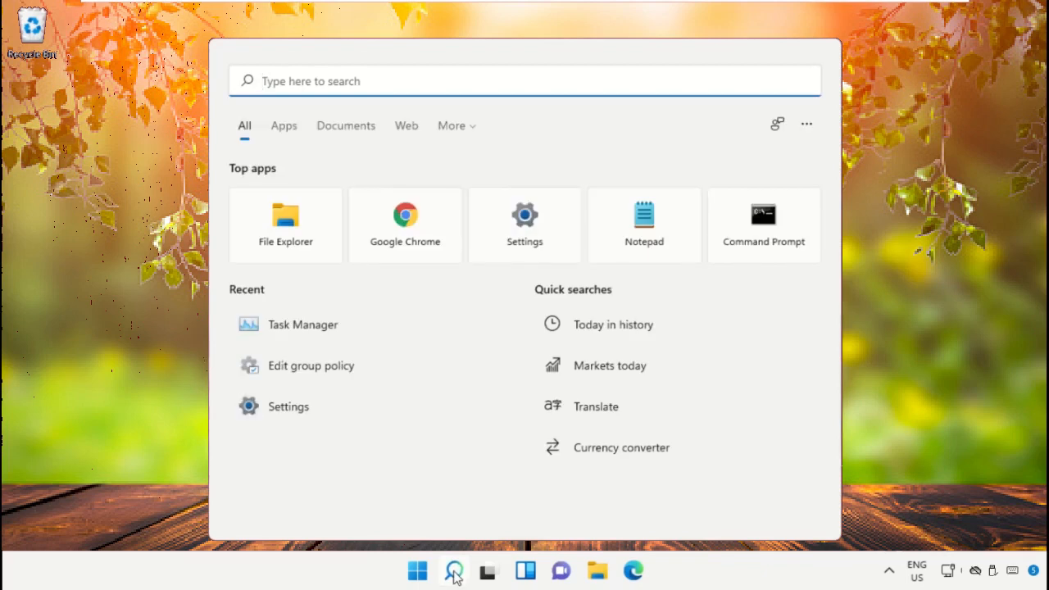
Search Windows for "task manager" and open Task Manager in a smaller window near the middle of the desktop
type("task ma")
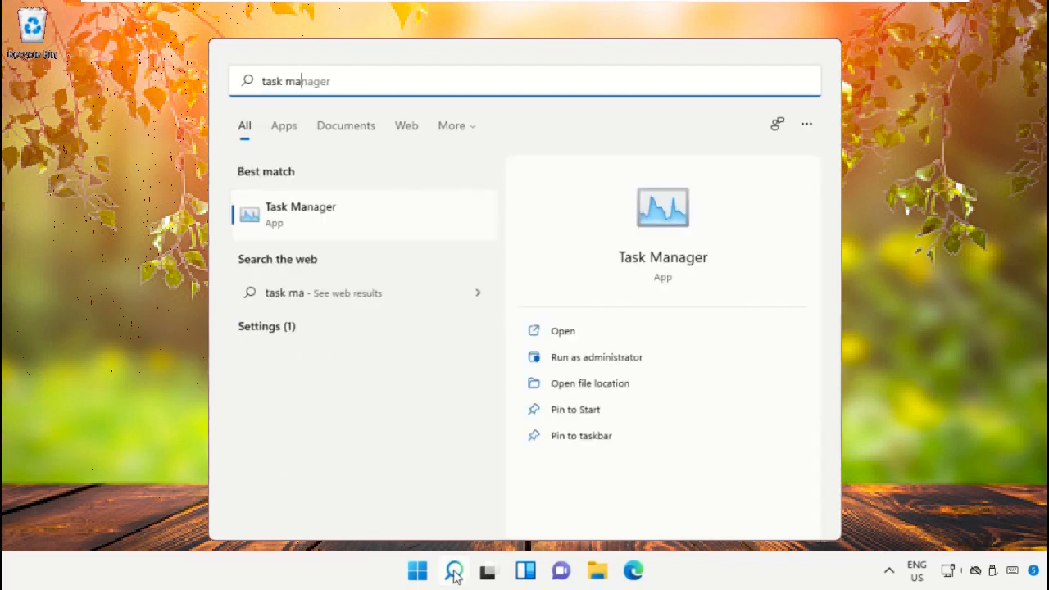
type("nager")
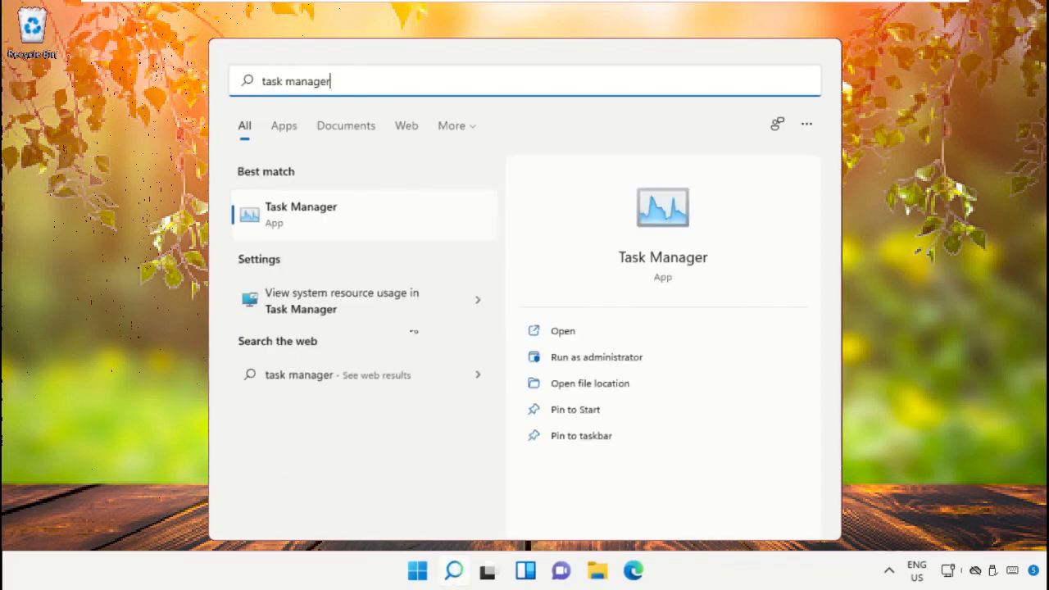
left_click(306, 208)
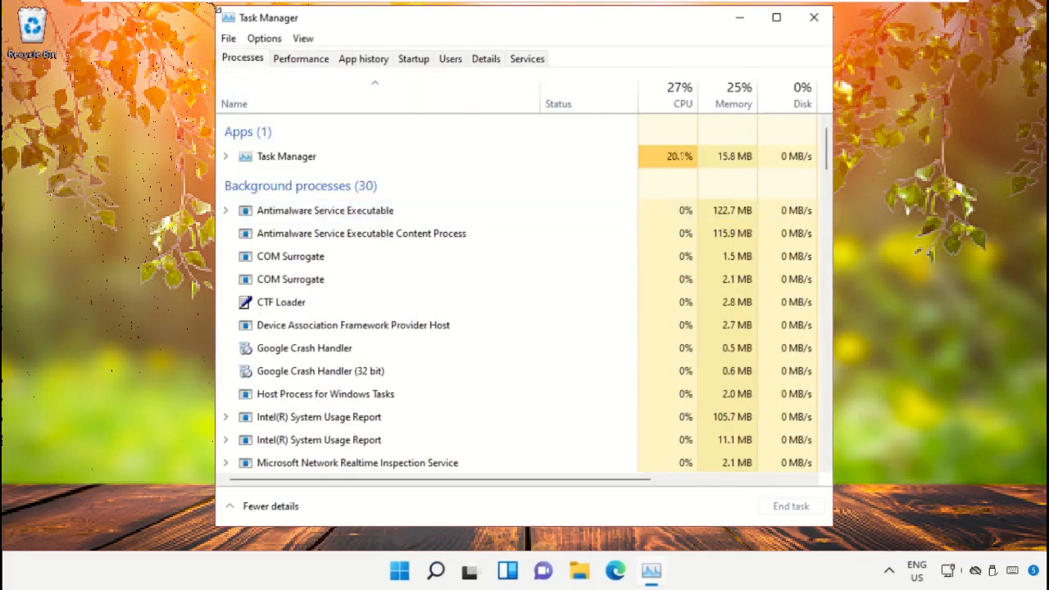
left_click_drag(218, 9, 327, 115)
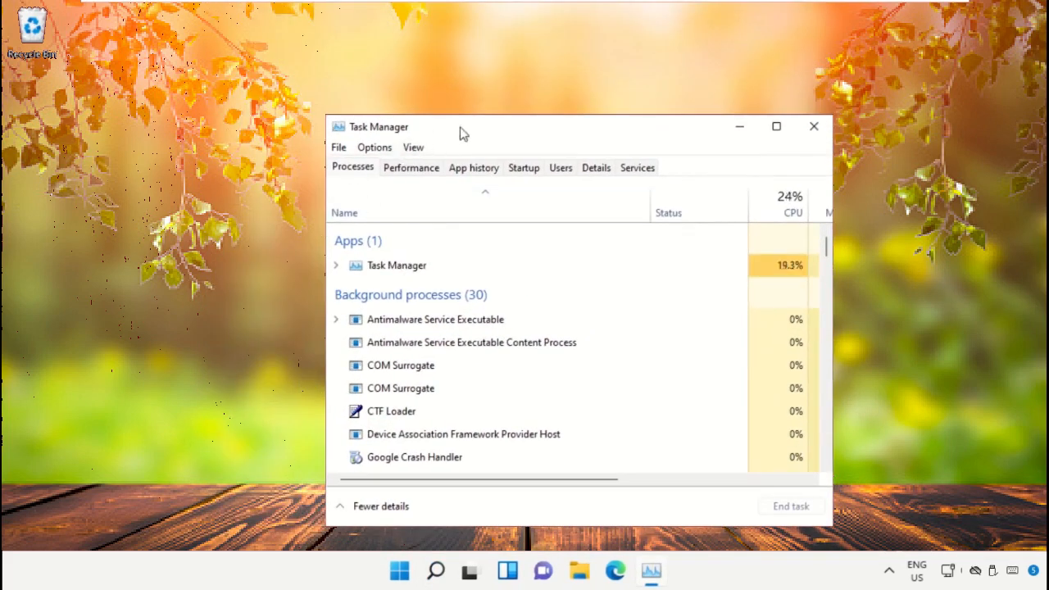
left_click_drag(462, 132, 457, 111)
Start creating a new task and browse for its program in the Windows folder on Local Disk (C:)
left_click(333, 128)
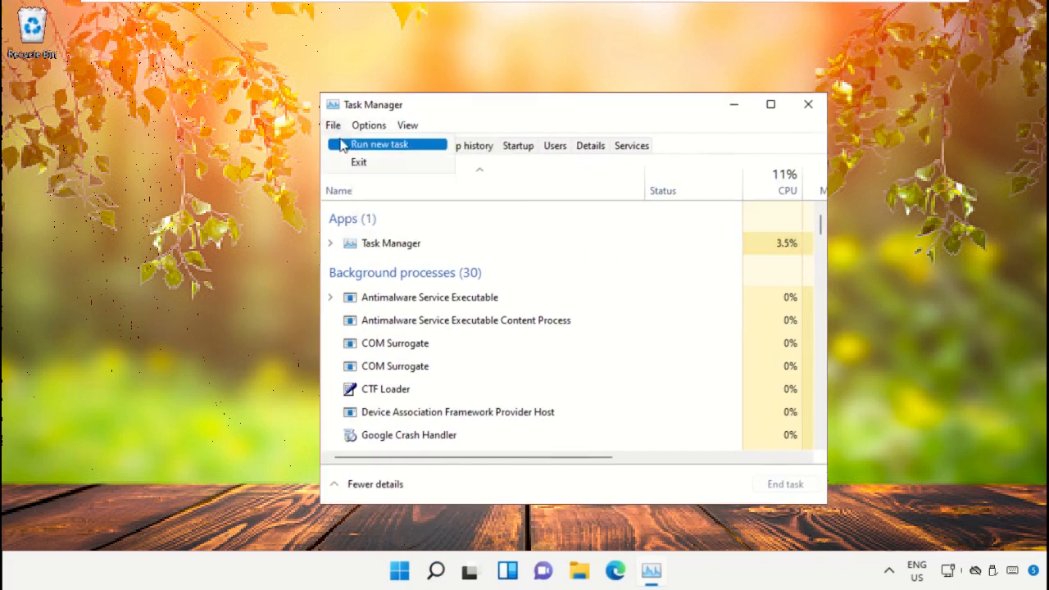
left_click(354, 145)
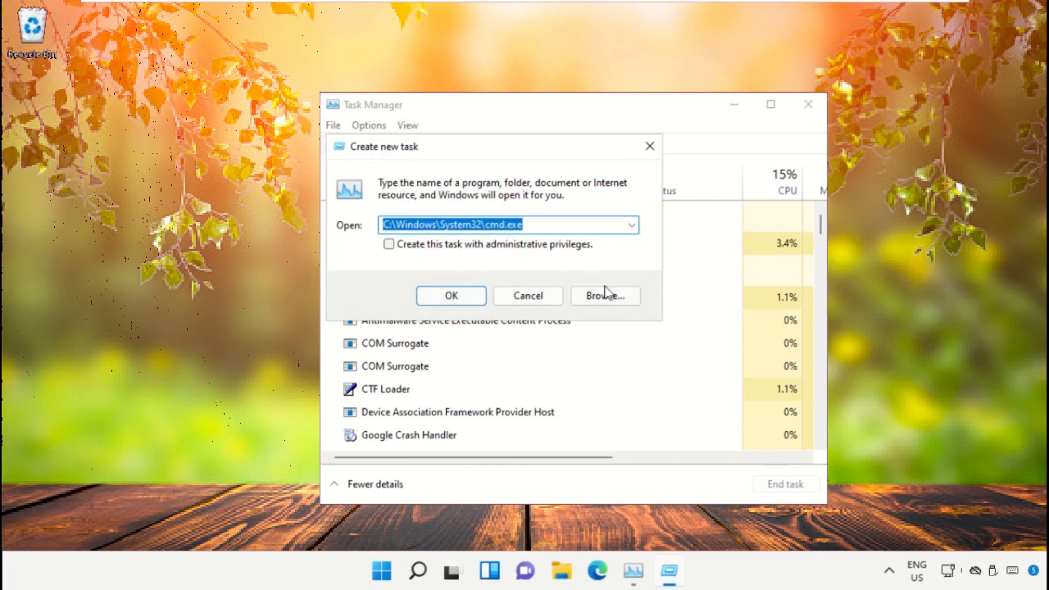
left_click(614, 300)
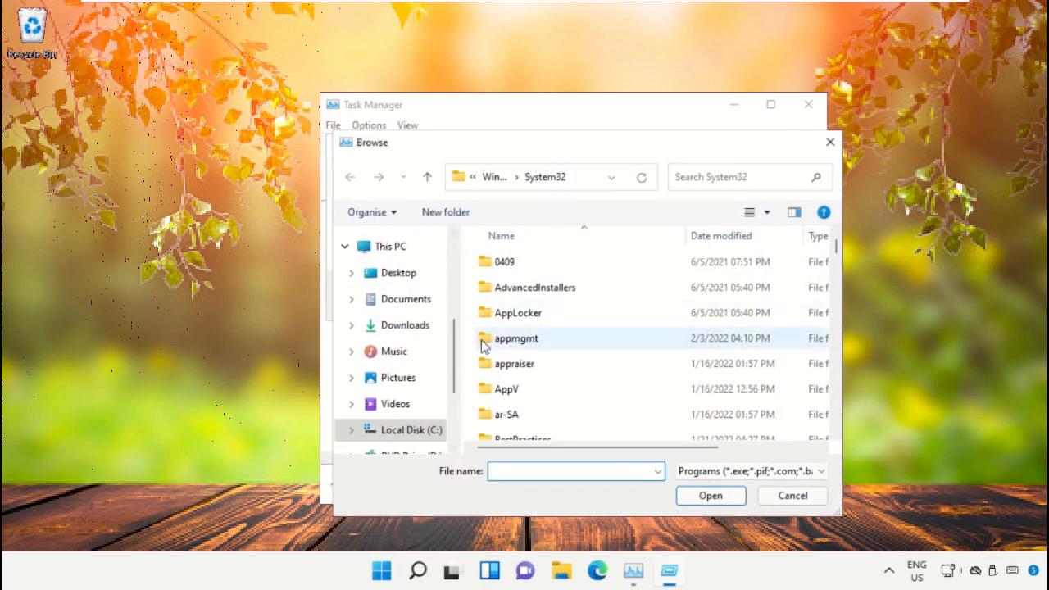
left_click(392, 247)
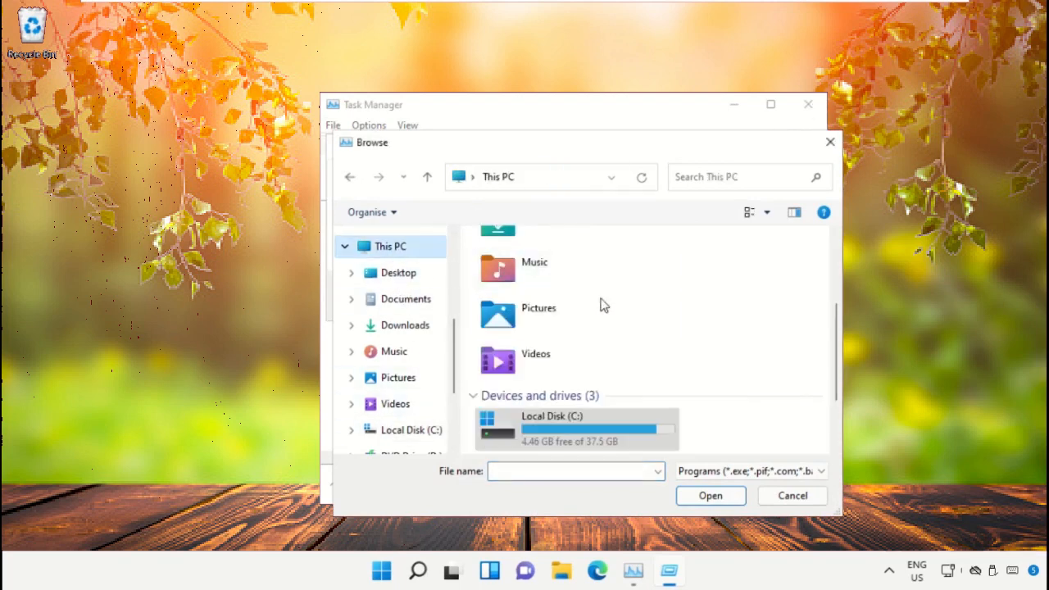
double_click(574, 428)
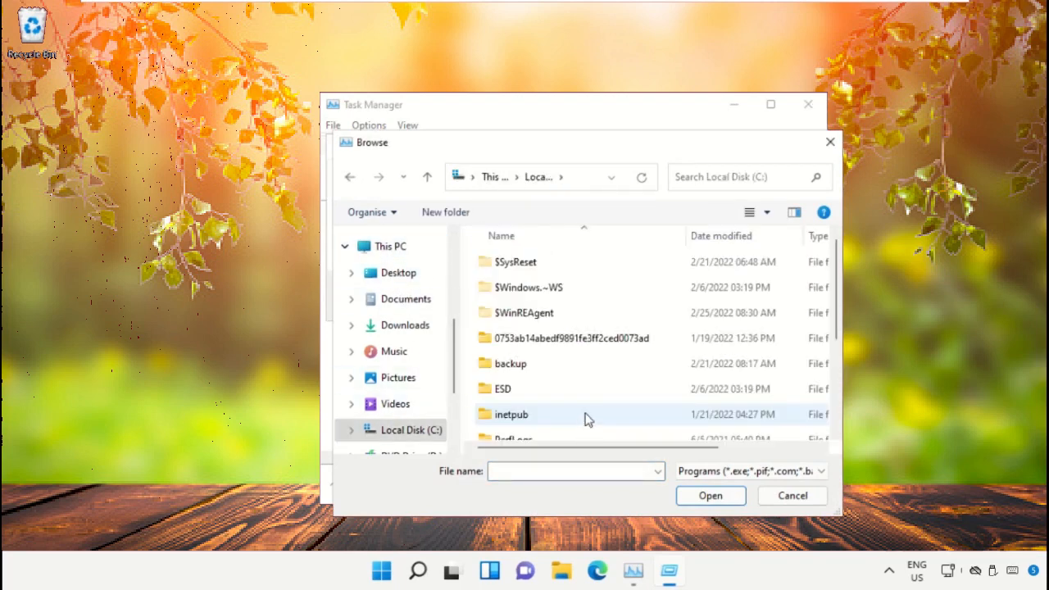
scroll(545, 354, "down", 2)
double_click(539, 431)
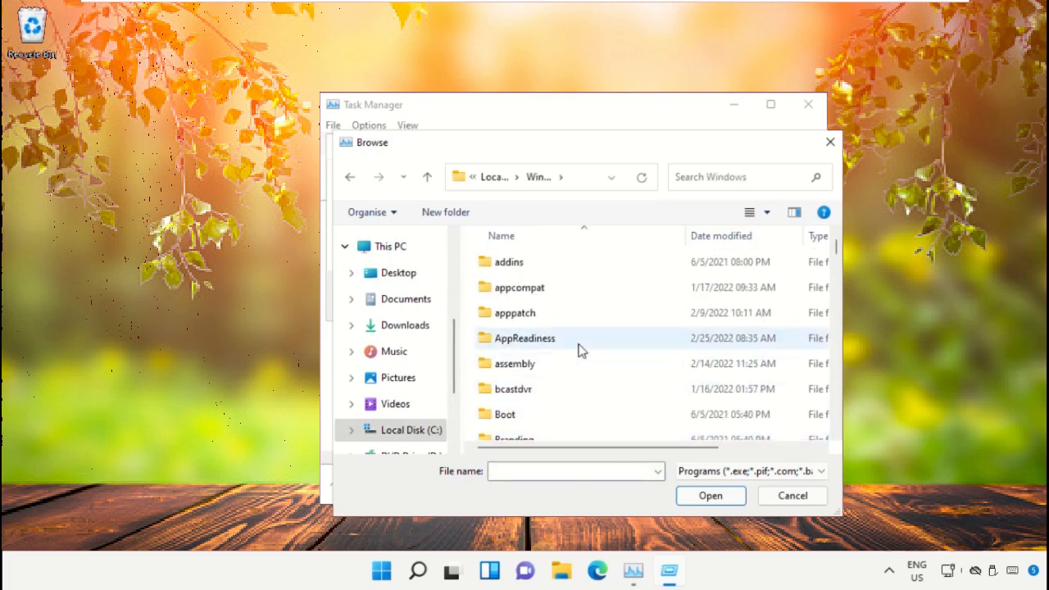
Choose cmd.exe from the System32 folder and run it as a task with administrative privileges
scroll(578, 349, "down", 20)
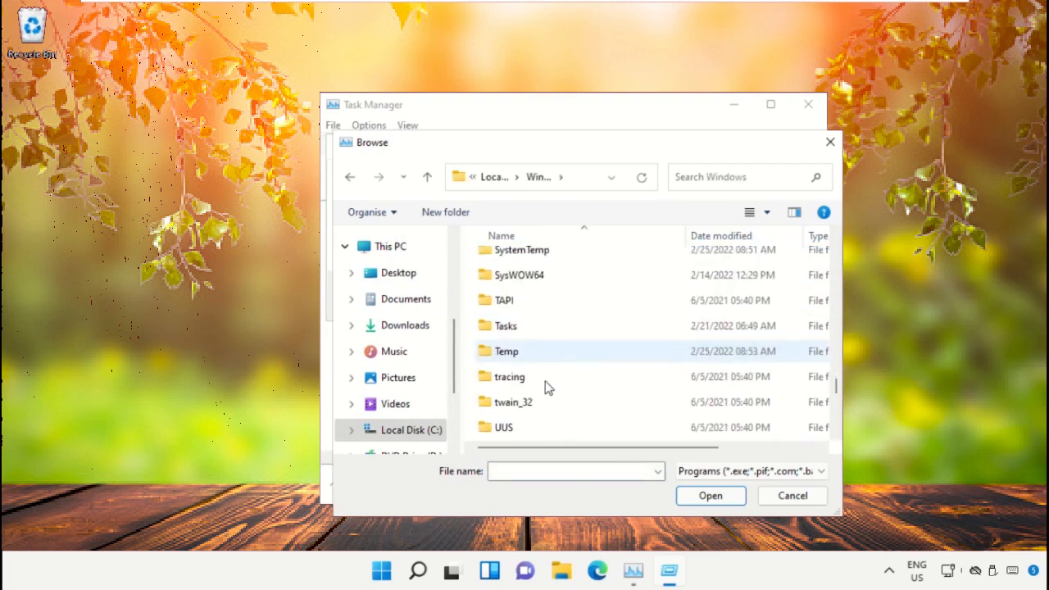
scroll(534, 387, "up", 3)
left_click(537, 390)
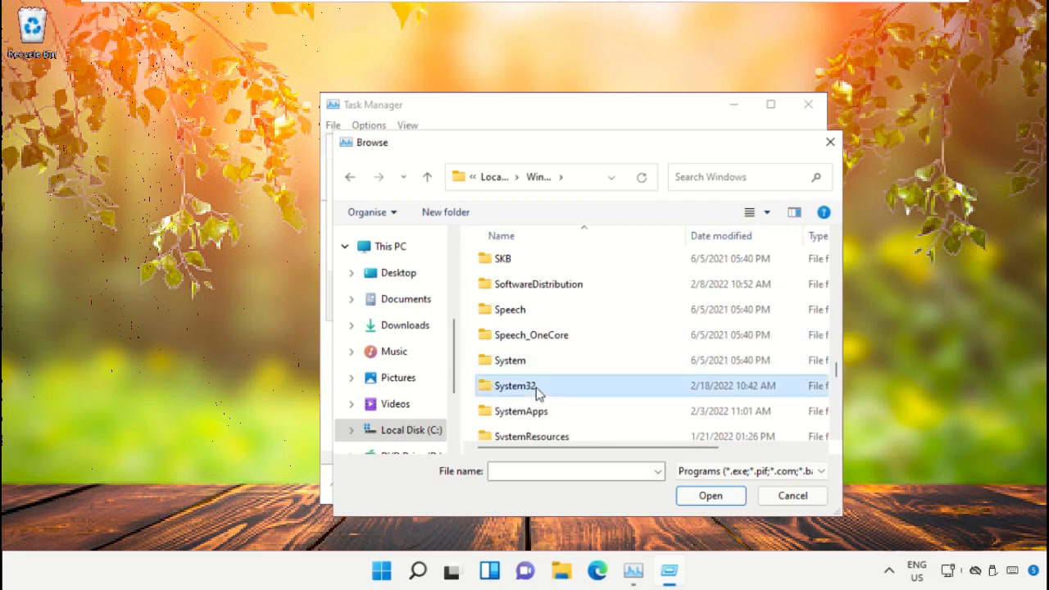
double_click(536, 390)
scroll(539, 336, "down", 5)
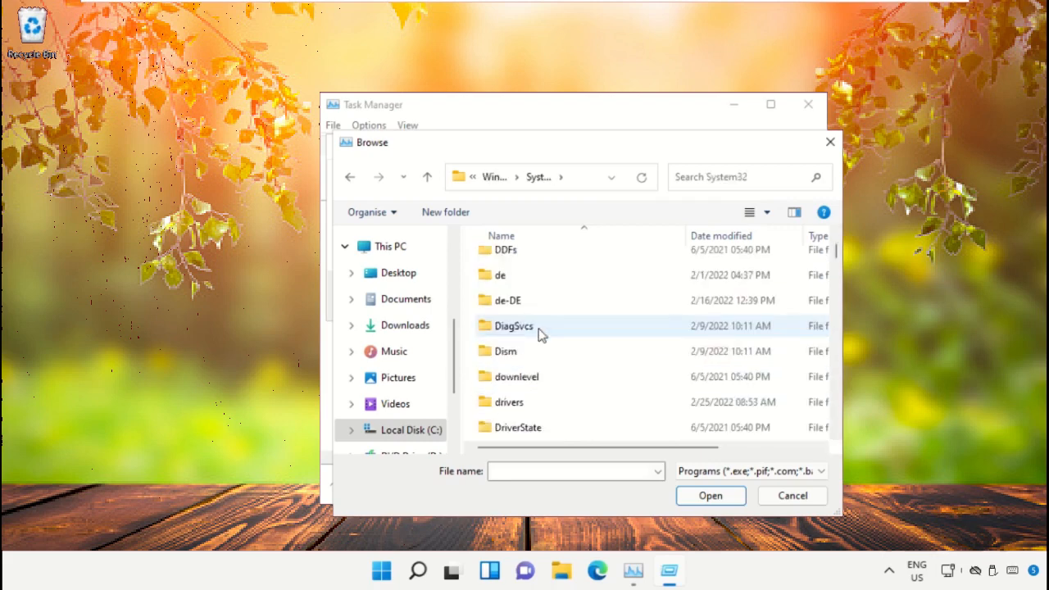
scroll(541, 334, "down", 20)
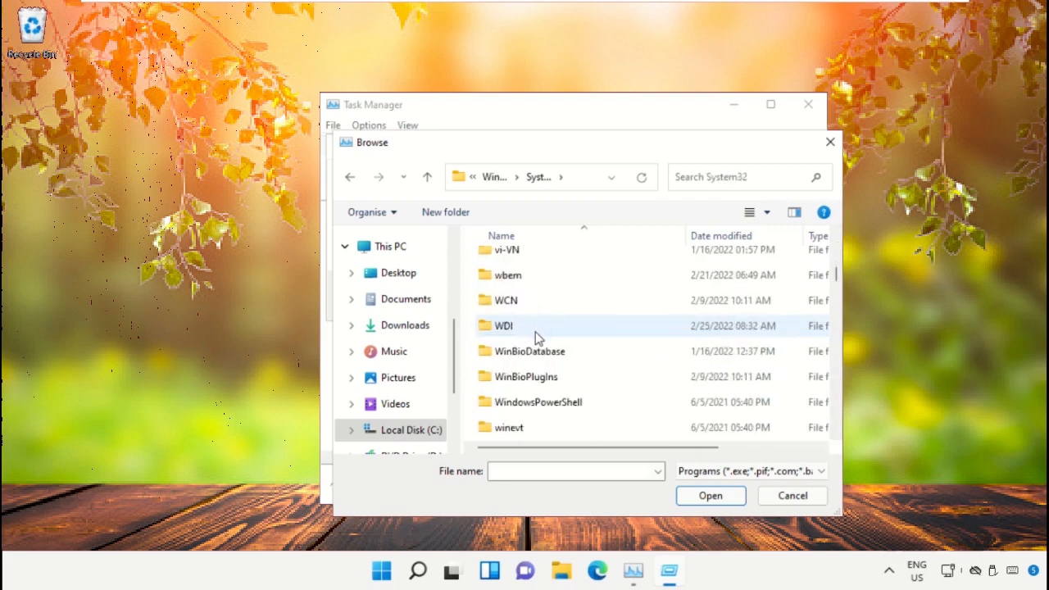
scroll(537, 336, "down", 20)
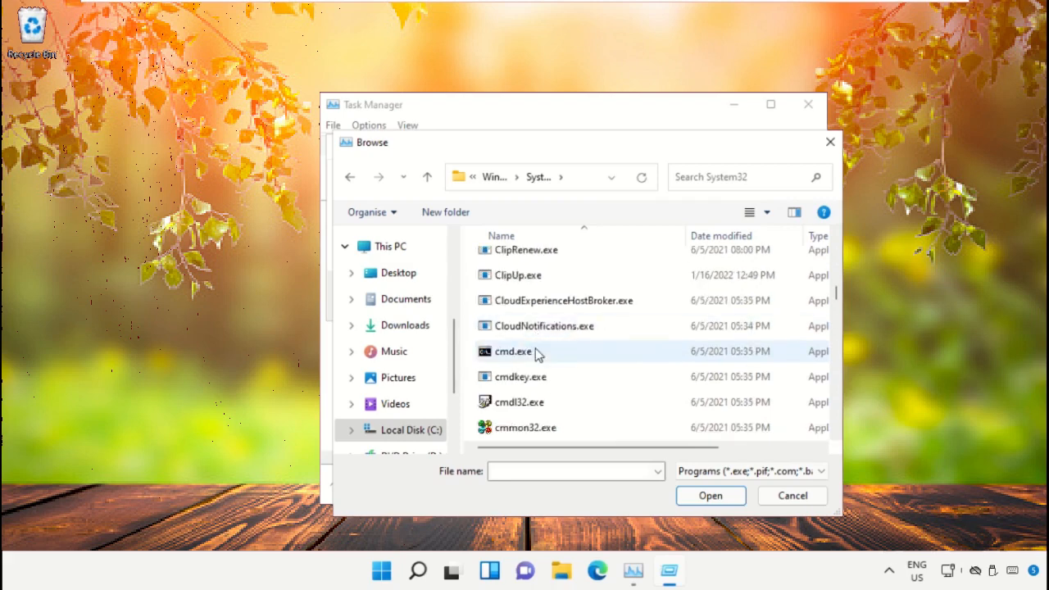
left_click(536, 352)
left_click(709, 495)
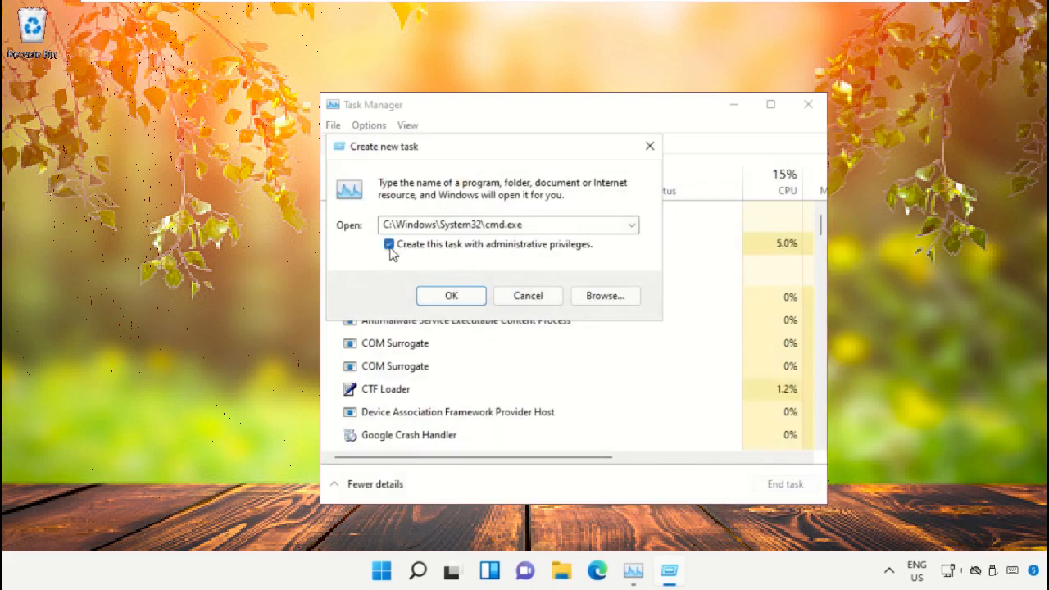
left_click(460, 299)
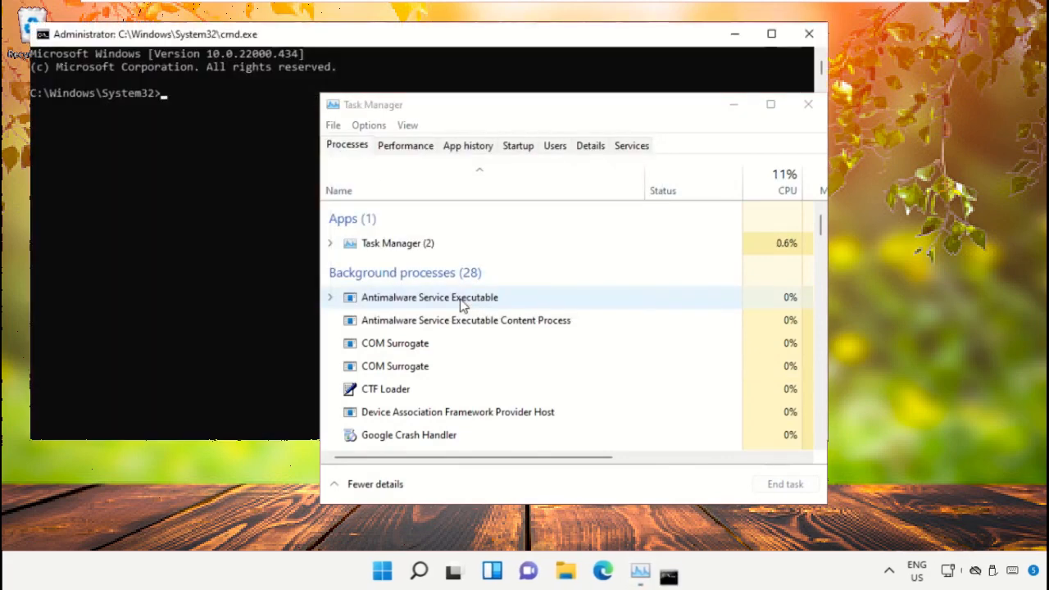
Close Task Manager and shrink the Command Prompt window from its upper-left corner
left_click(808, 104)
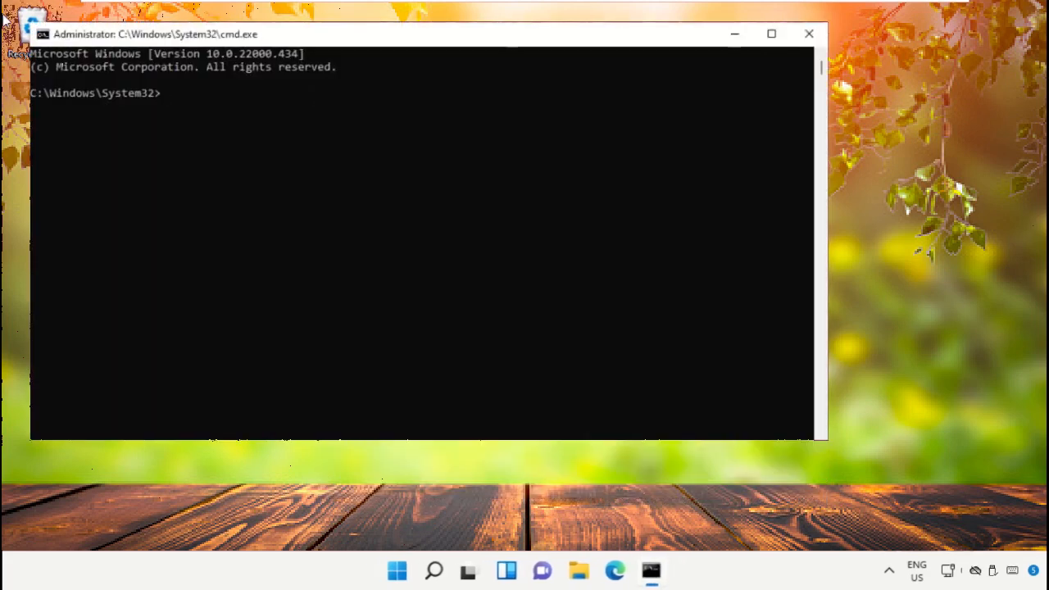
left_click_drag(30, 22, 313, 123)
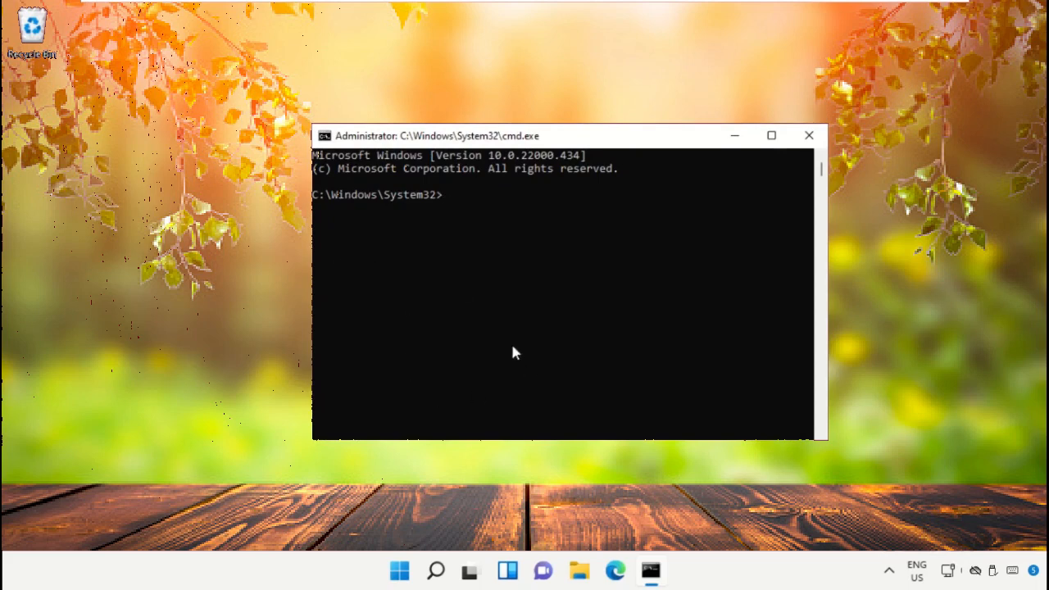
Switch to Google Chrome by finding it with Windows search, and go to google.com
left_click(436, 574)
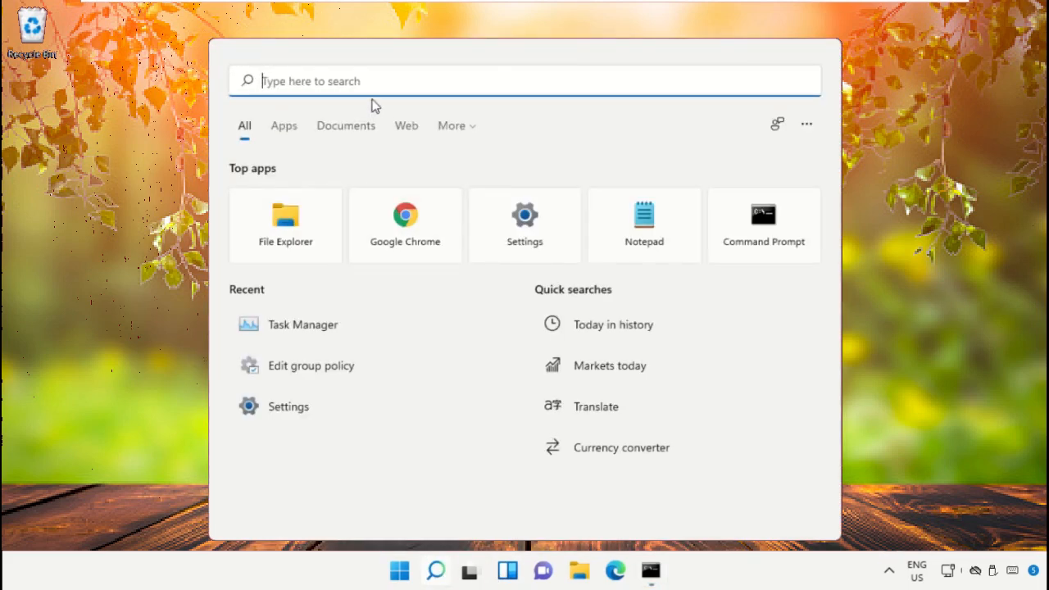
type("google chrome")
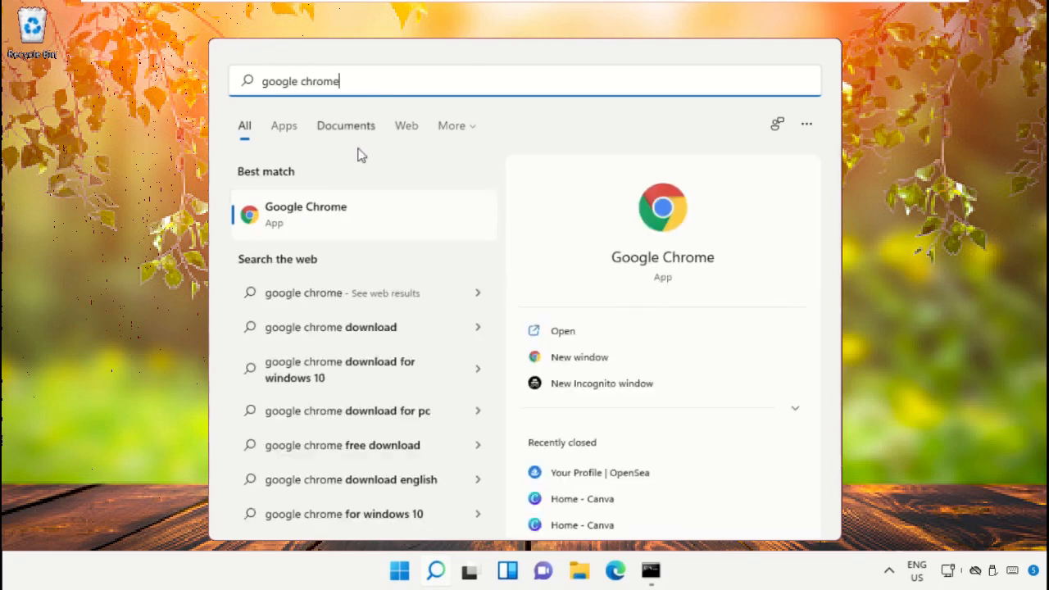
left_click(325, 221)
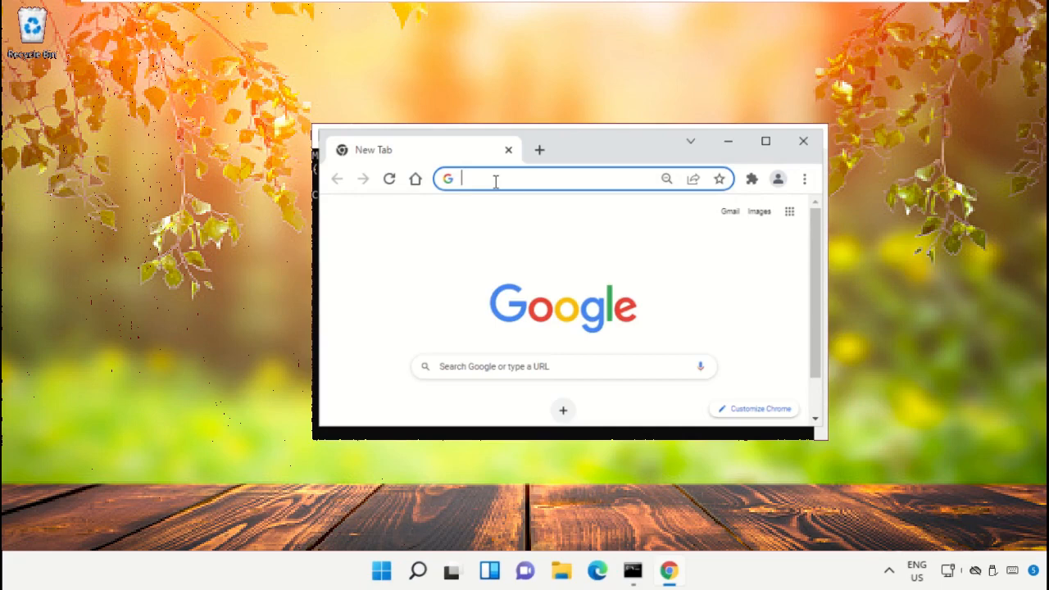
type("google")
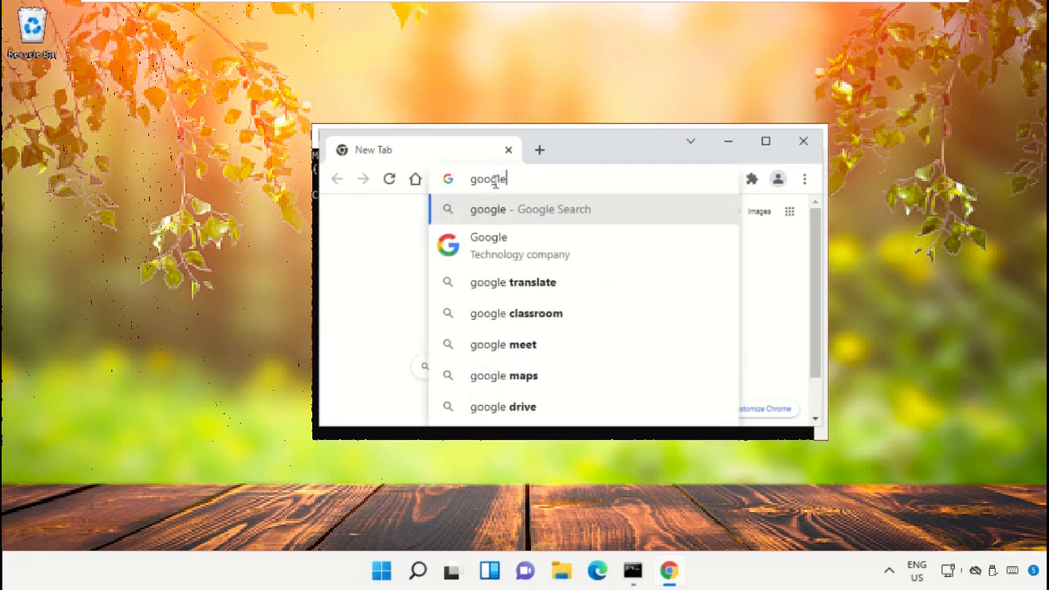
type(".com")
key("Return")
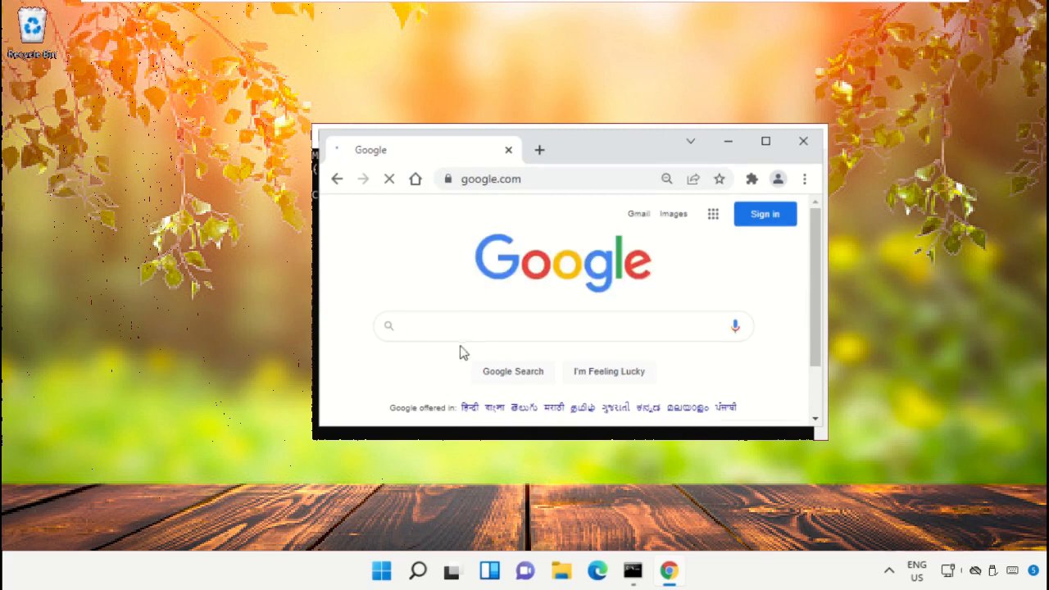
Search Google for "hows.tech windows commands" and open the result "Important Windows Commands - Hows.tech"
left_click(461, 325)
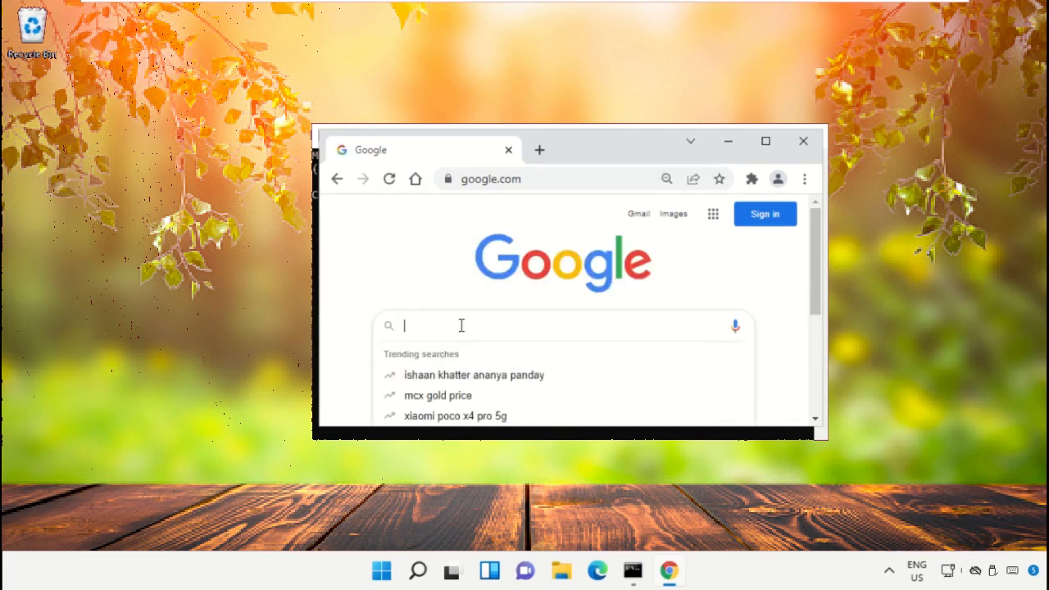
type("hows.tec")
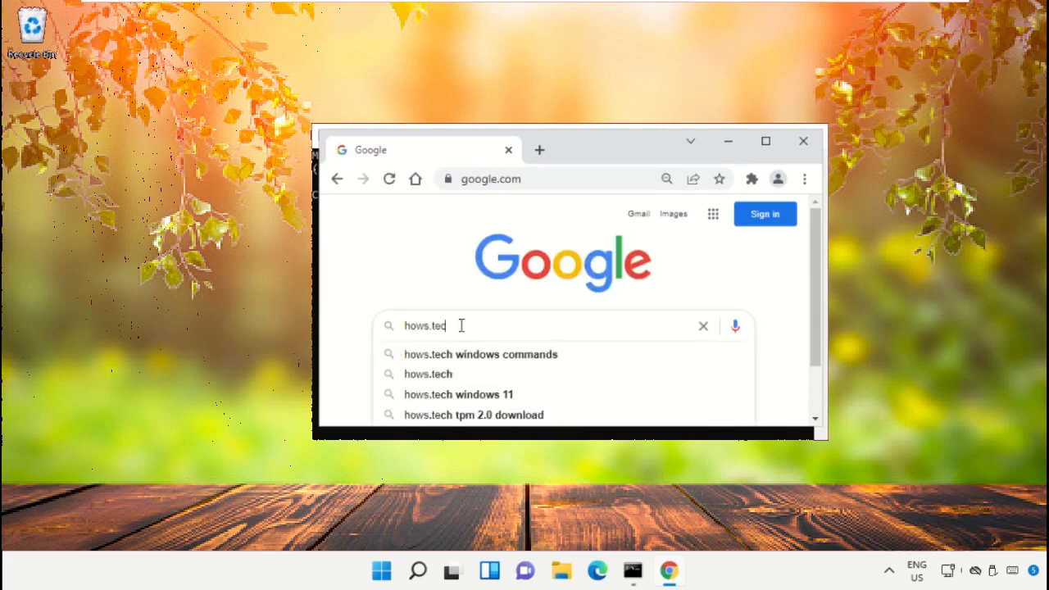
type("h windows commands")
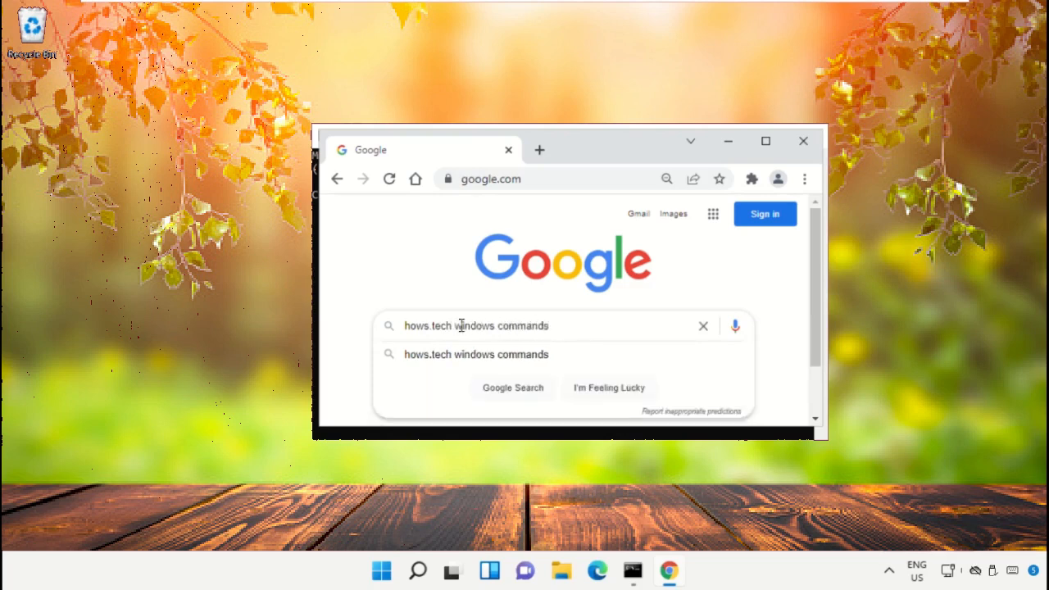
key("Return")
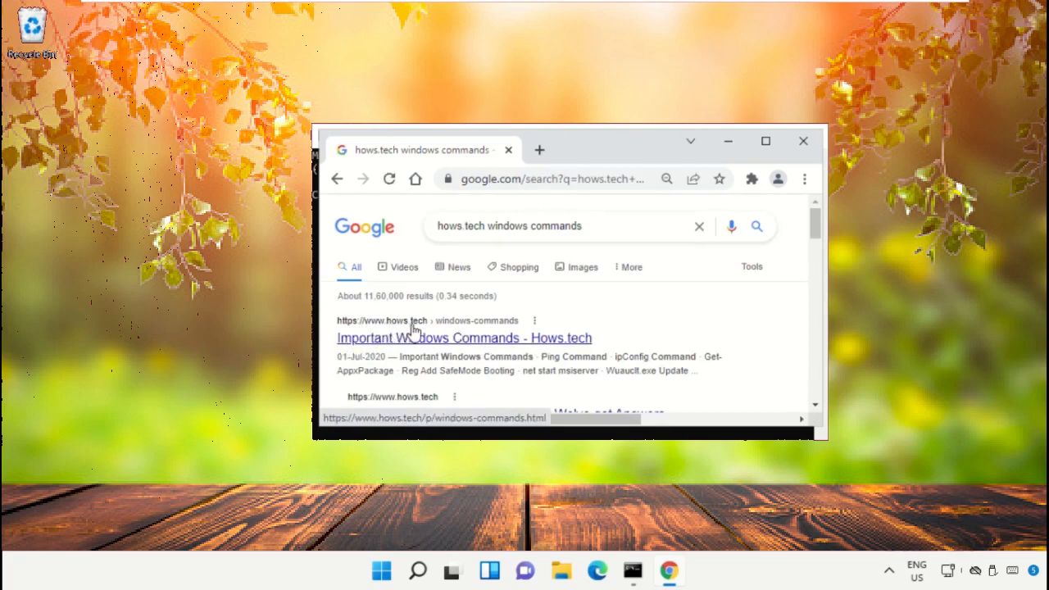
left_click(405, 337)
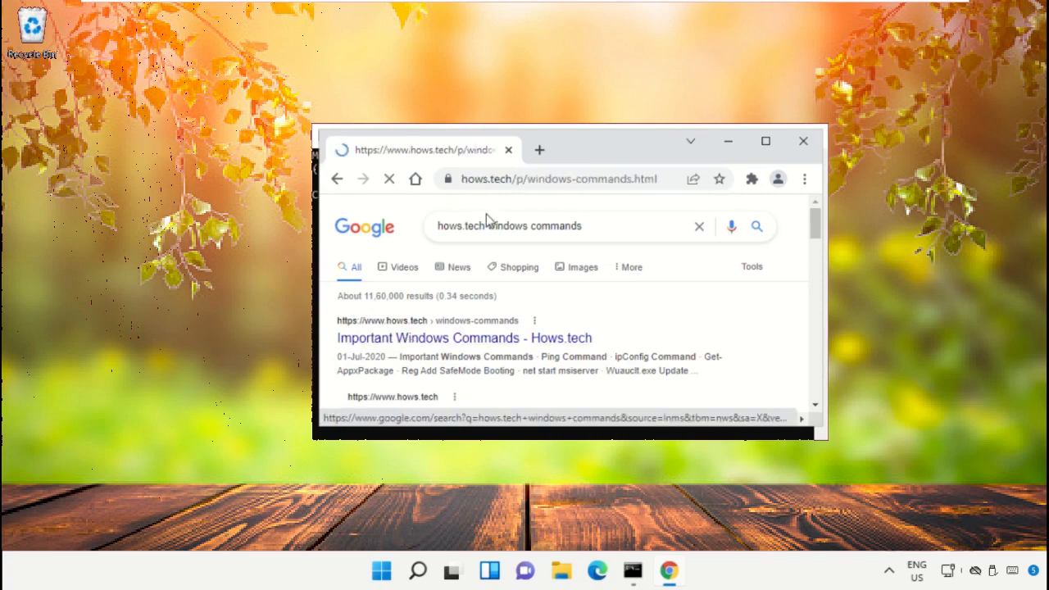
Copy Command 12, sfc /scanfile=c:\windows\system32\ieframe.dll, from the SFC Windows Command section of the page
scroll(749, 281, "down", 10)
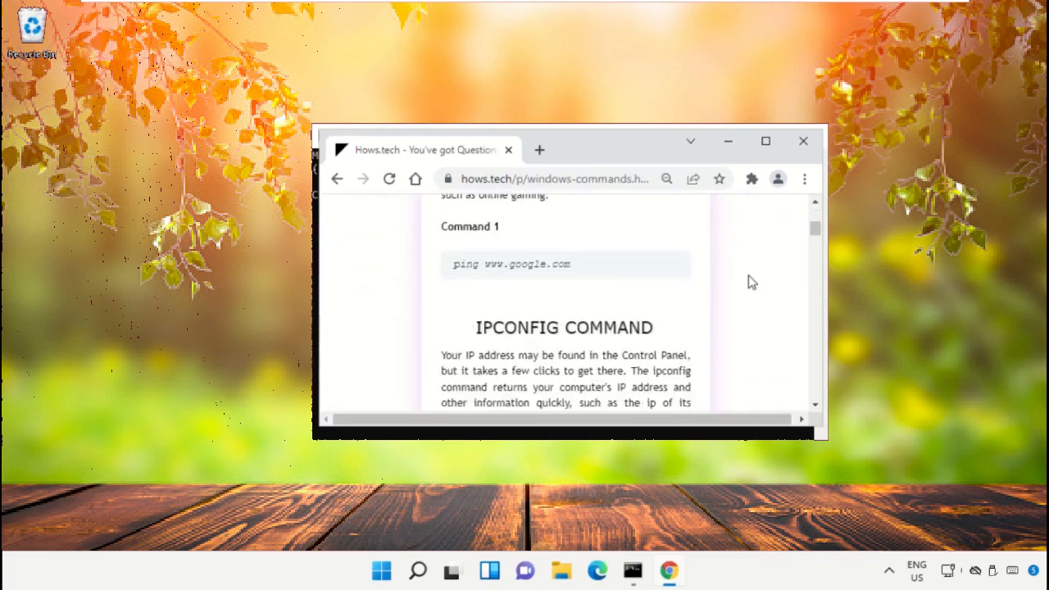
scroll(749, 282, "down", 15)
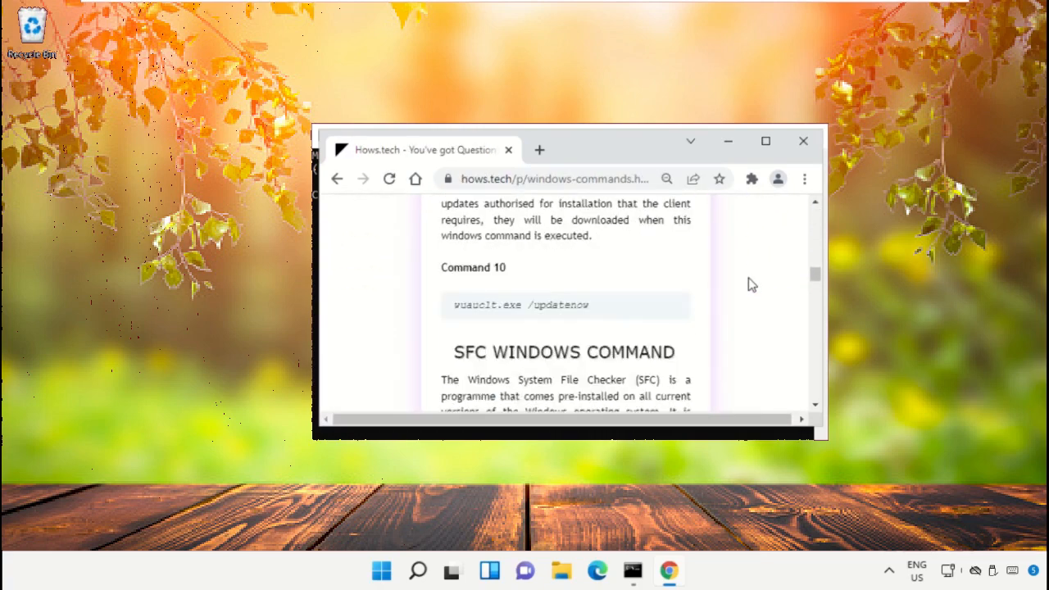
scroll(749, 284, "down", 5)
scroll(750, 283, "up", 3)
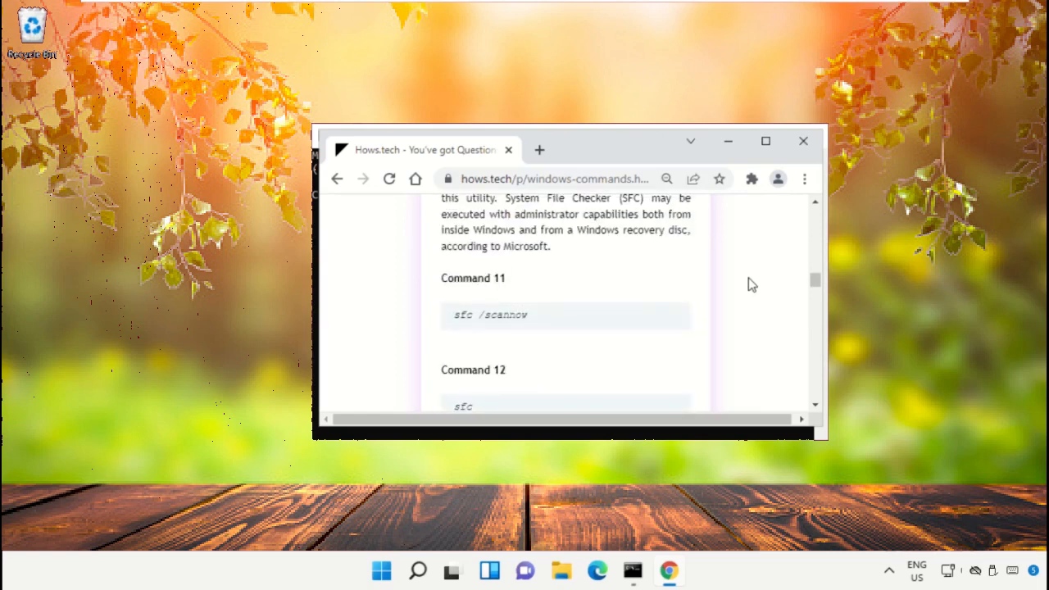
scroll(749, 283, "down", 1)
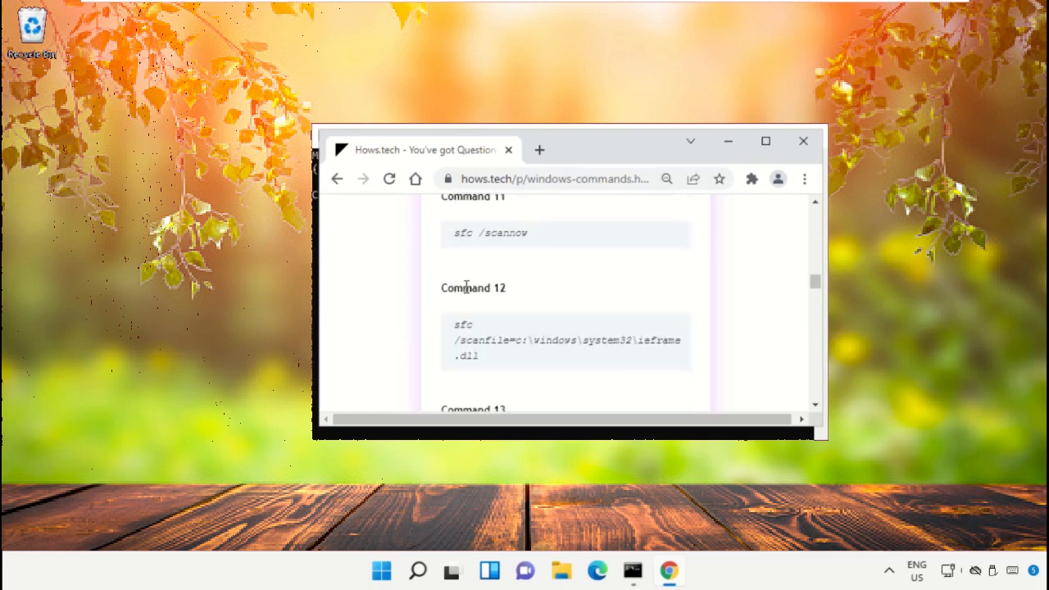
triple_click(502, 345)
right_click(510, 345)
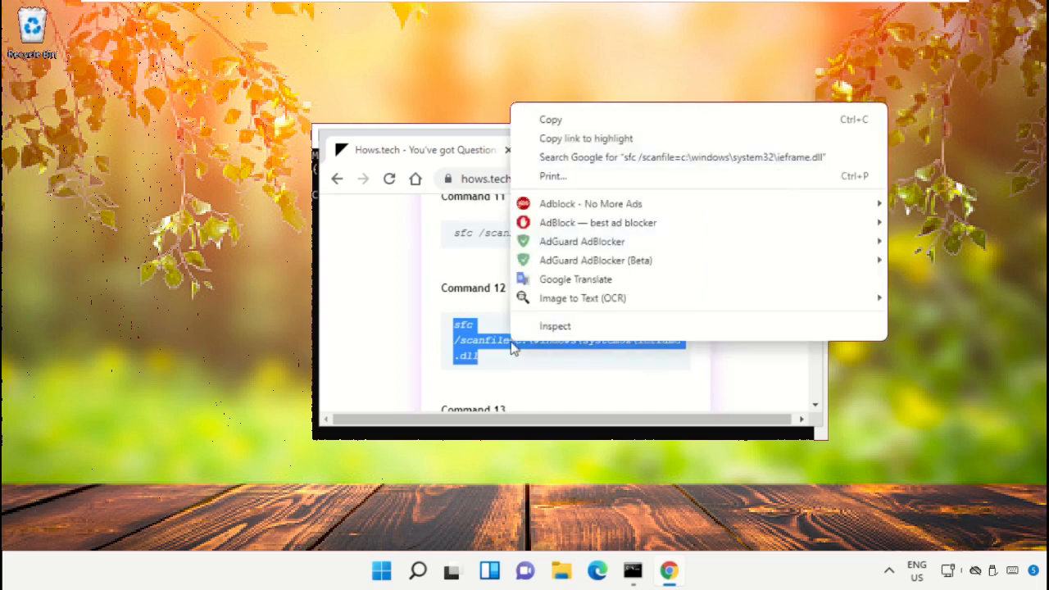
left_click(576, 123)
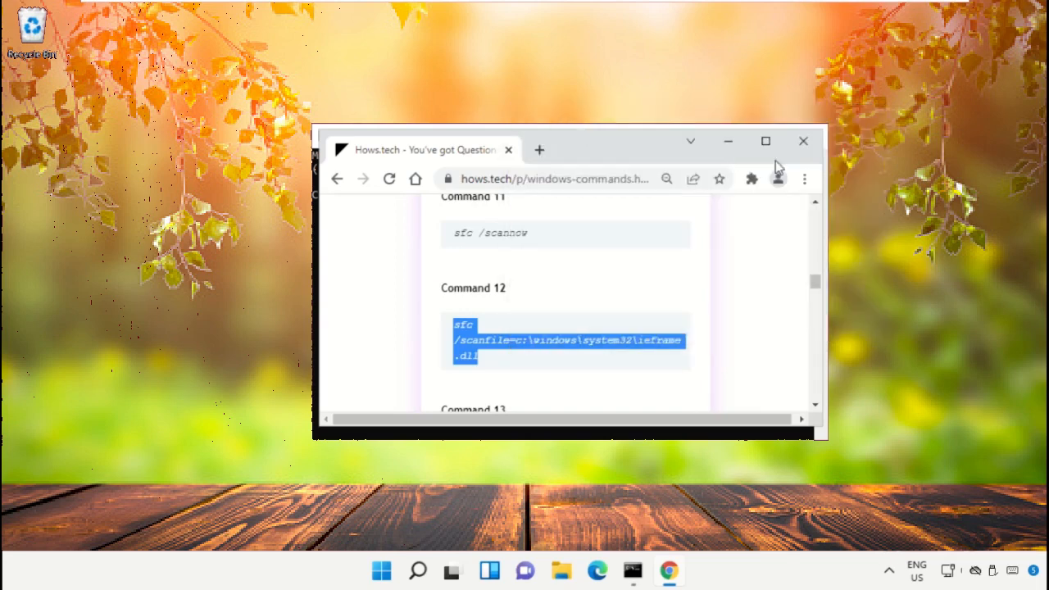
Switch back to the administrator Command Prompt and run the copied sfc /scanfile=c:\windows\system32\ieframe.dll command
left_click(729, 146)
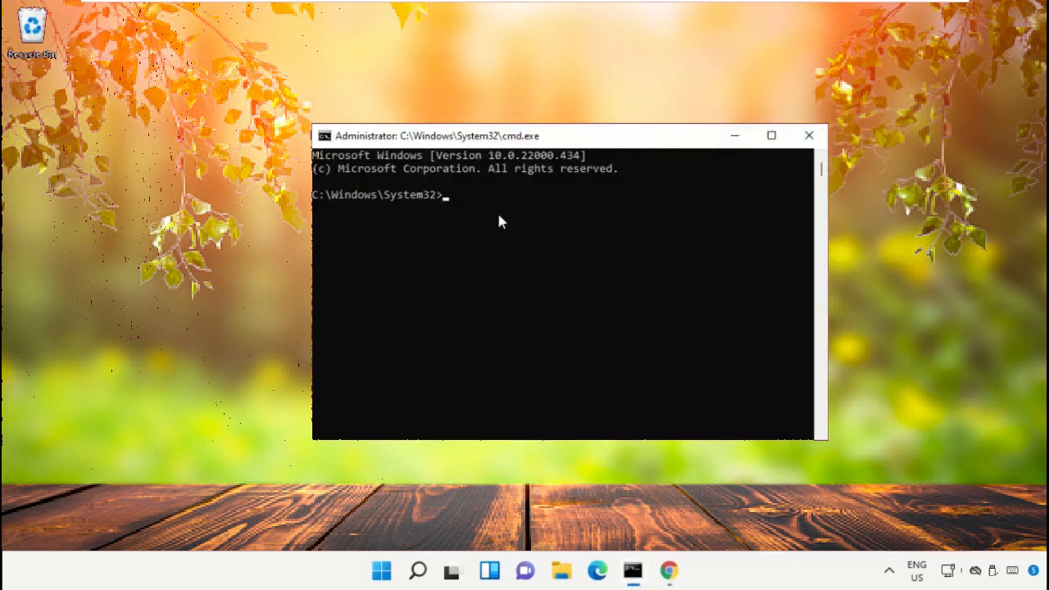
right_click(587, 140)
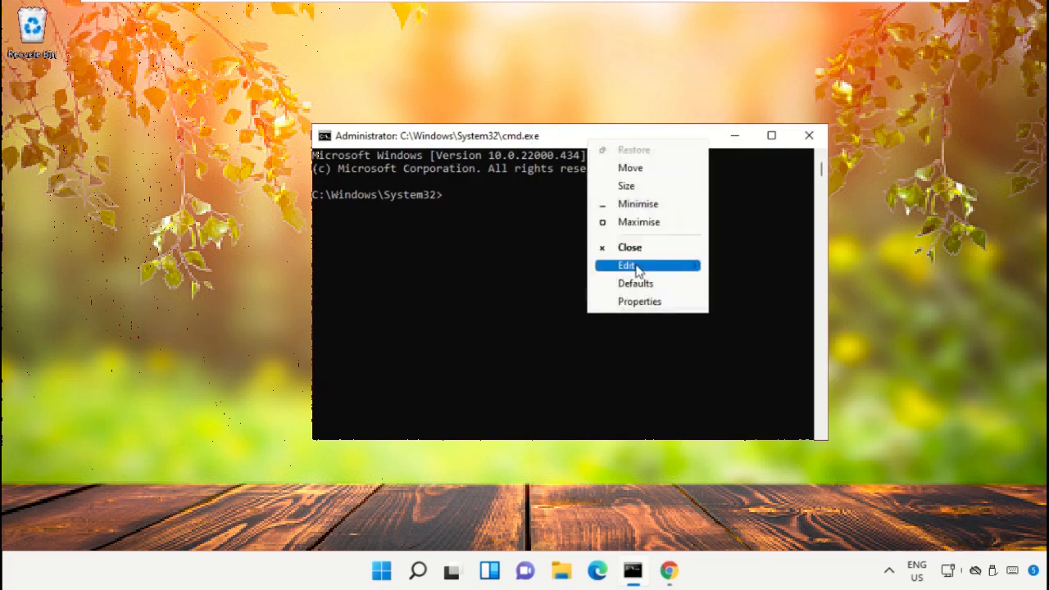
mouse_move(637, 268)
left_click(745, 303)
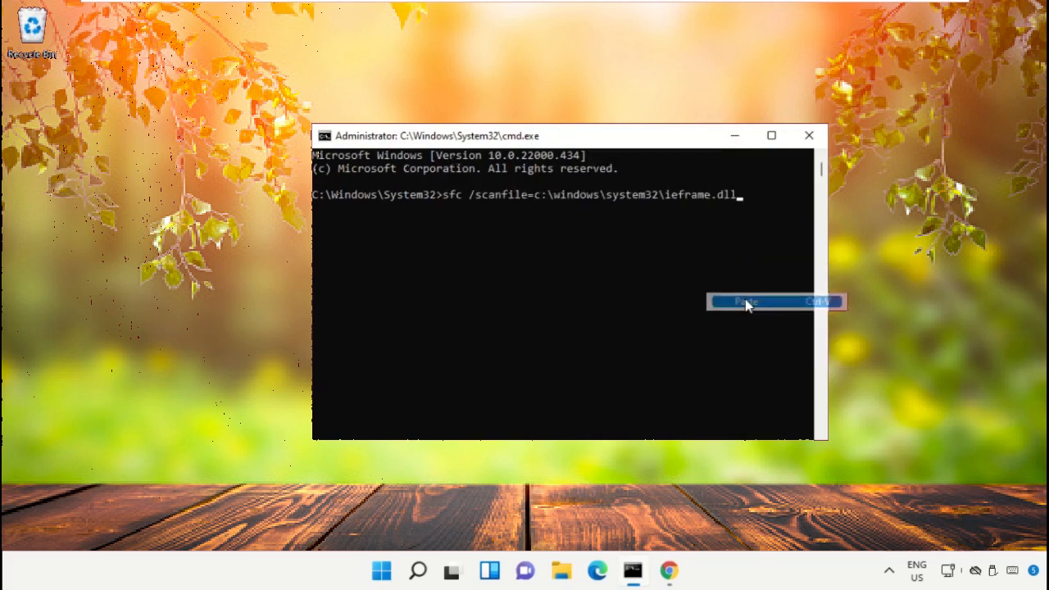
key("Return")
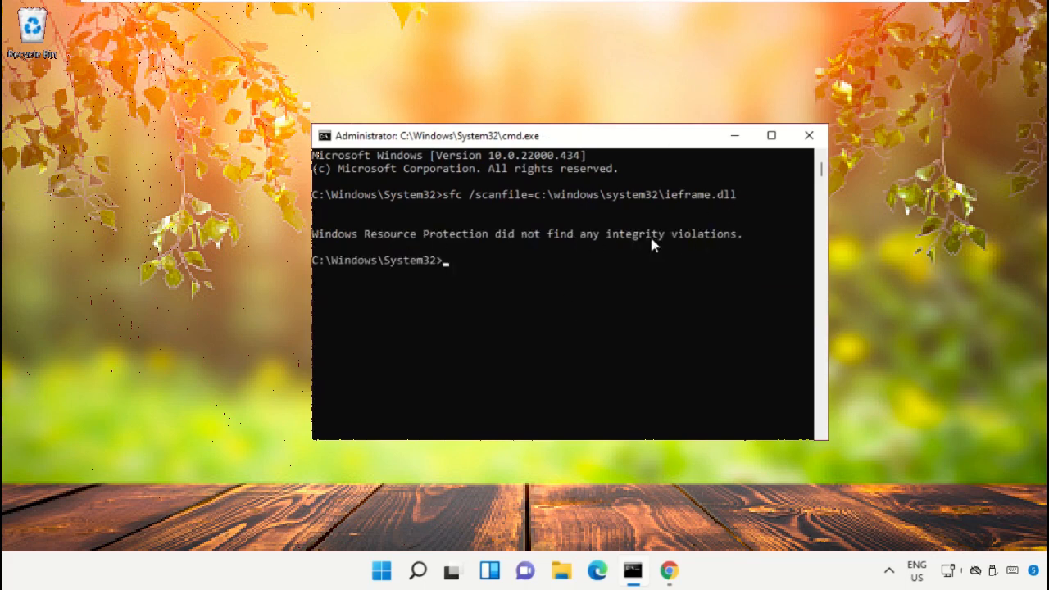
Return to the Hows.tech page in Chrome and copy Command 13, sfc /verifyfile=c:\windows\system32\ieframe.dll
left_click(674, 576)
scroll(516, 356, "down", 2)
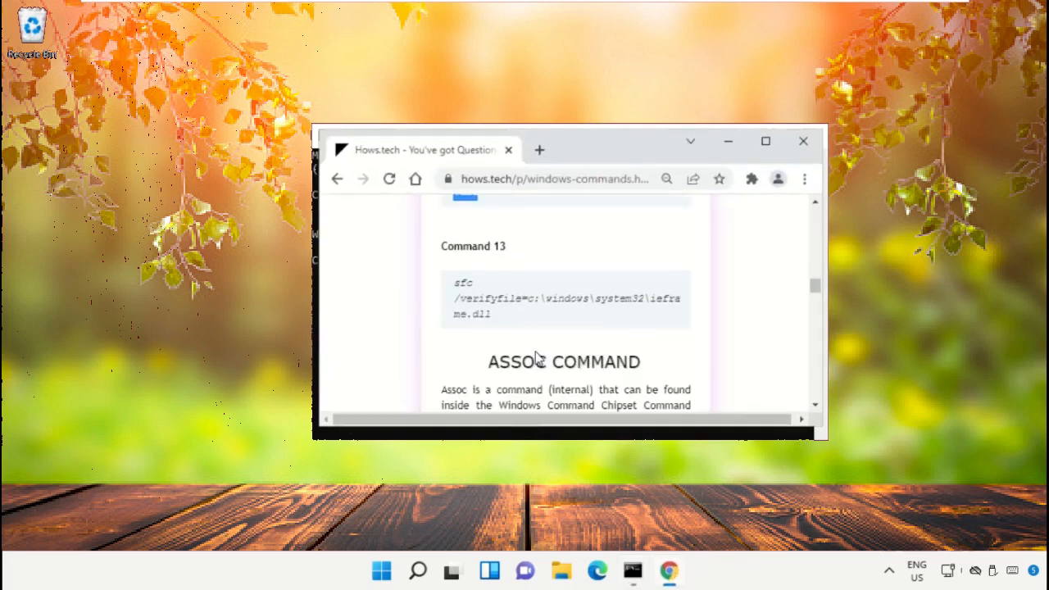
triple_click(493, 302)
right_click(495, 309)
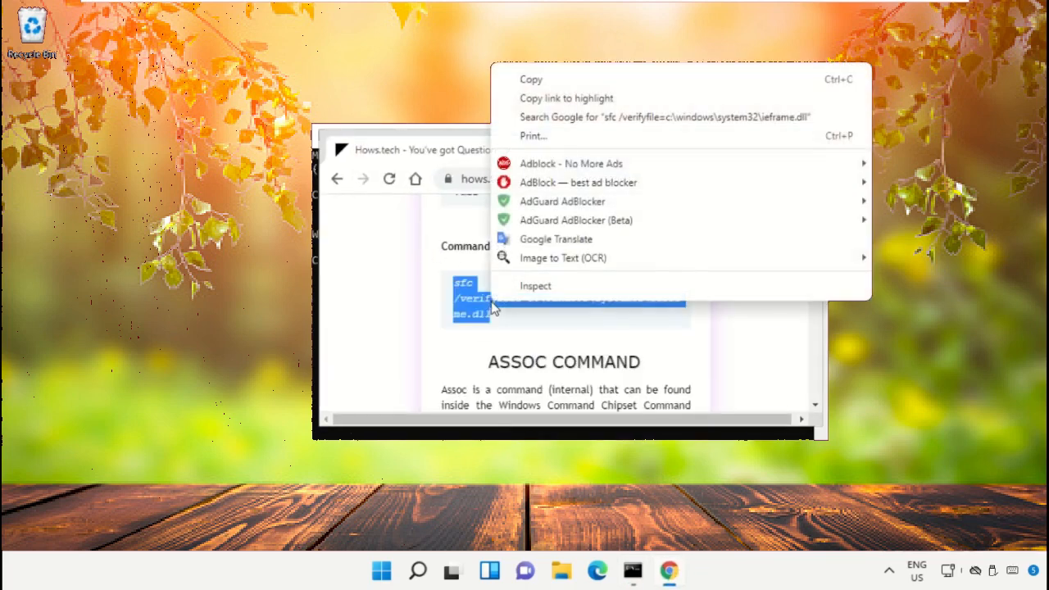
left_click(545, 81)
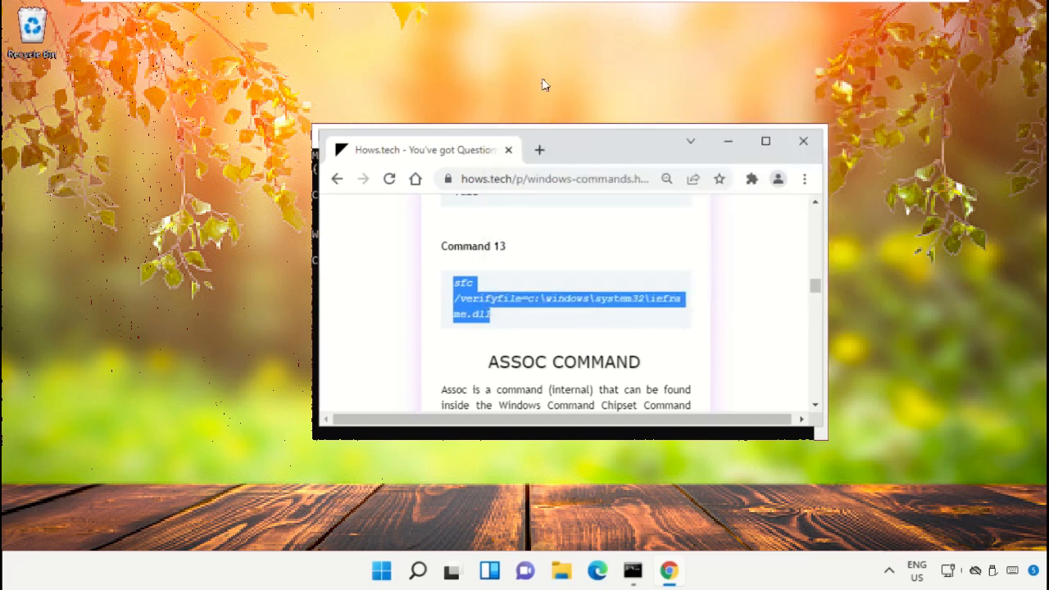
Run the copied sfc /verifyfile=c:\windows\system32\ieframe.dll command in the Command Prompt, and close the prompt with exit
left_click(728, 141)
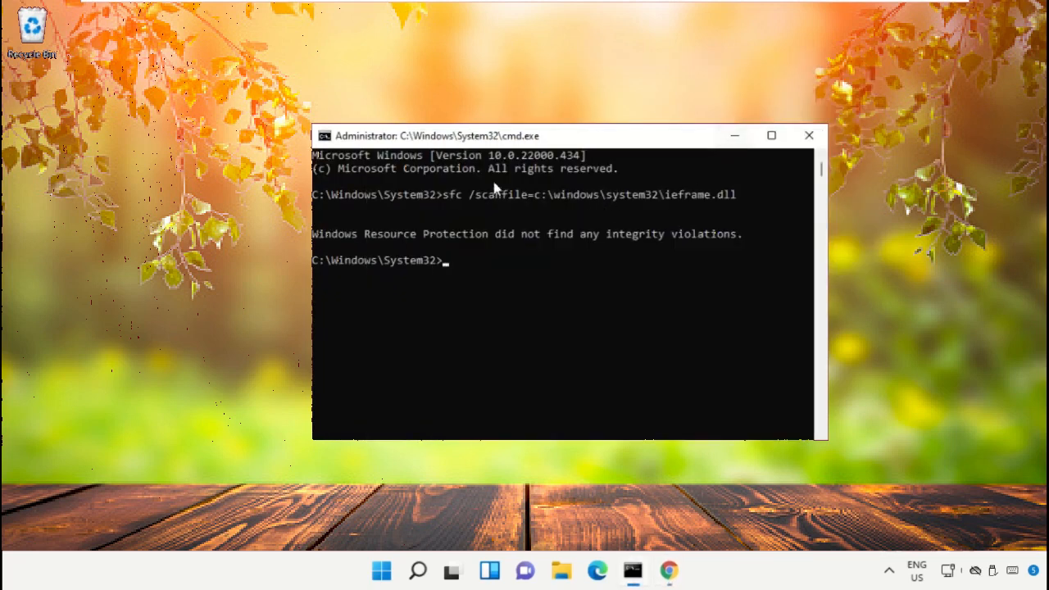
right_click(574, 144)
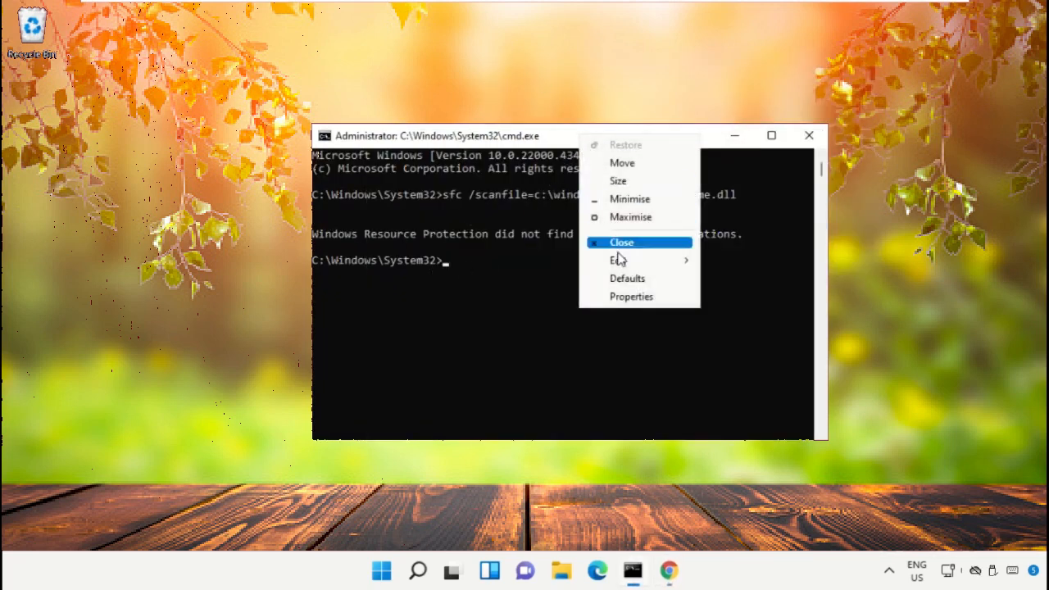
mouse_move(620, 261)
left_click(738, 295)
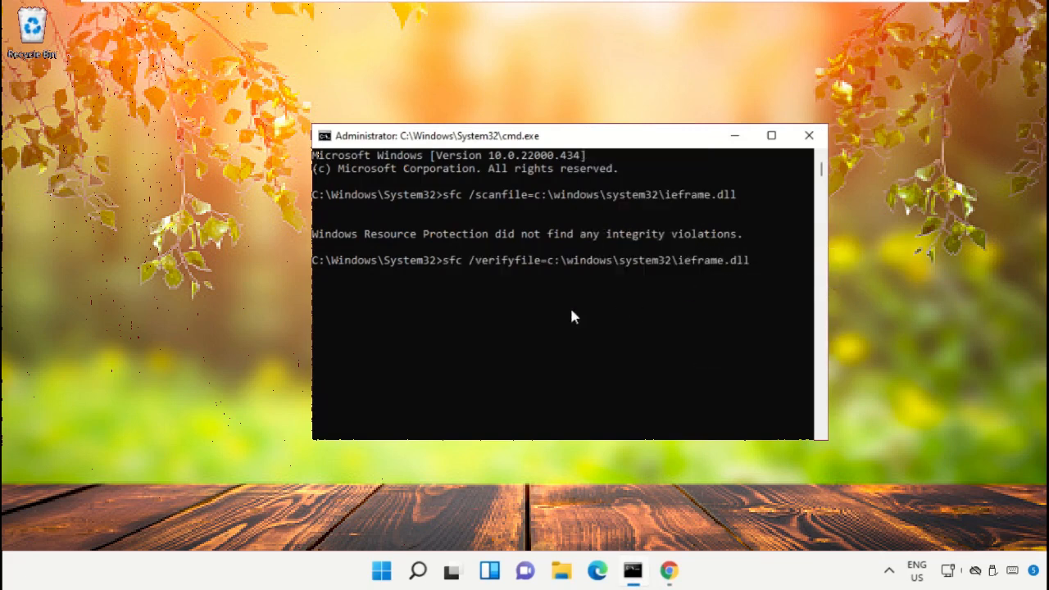
key("Return")
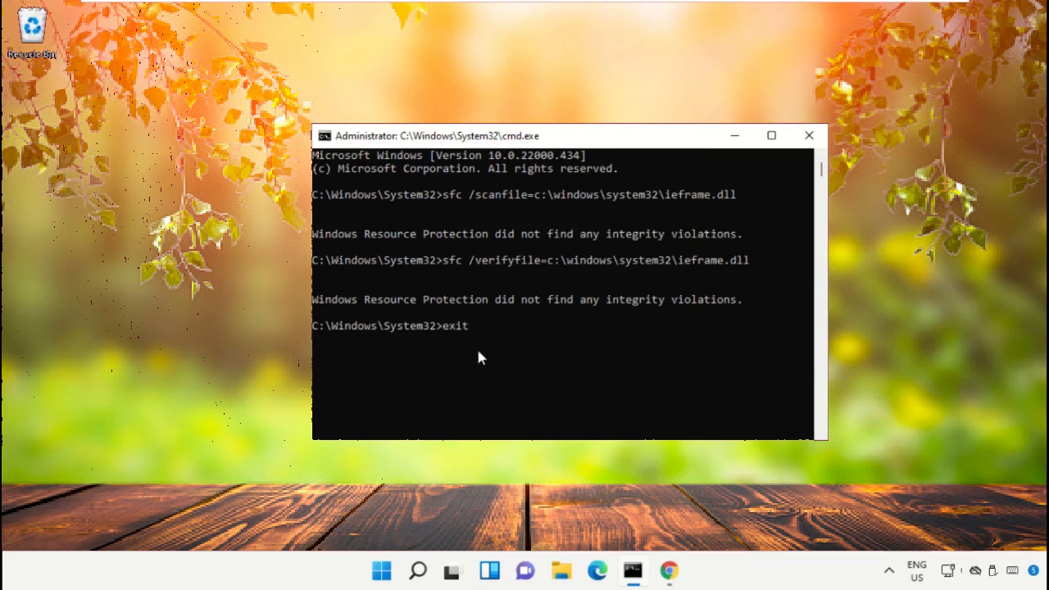
type("exit")
key("Return")
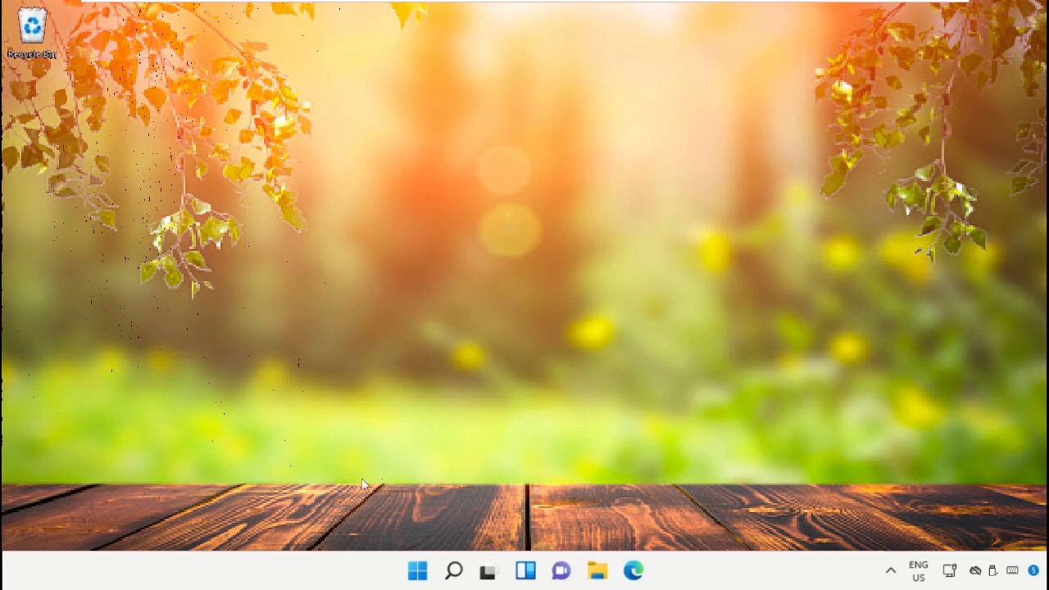
Find and open "Create a restore point" with Windows search, and move the System Properties window toward the middle of the desktop
left_click(450, 570)
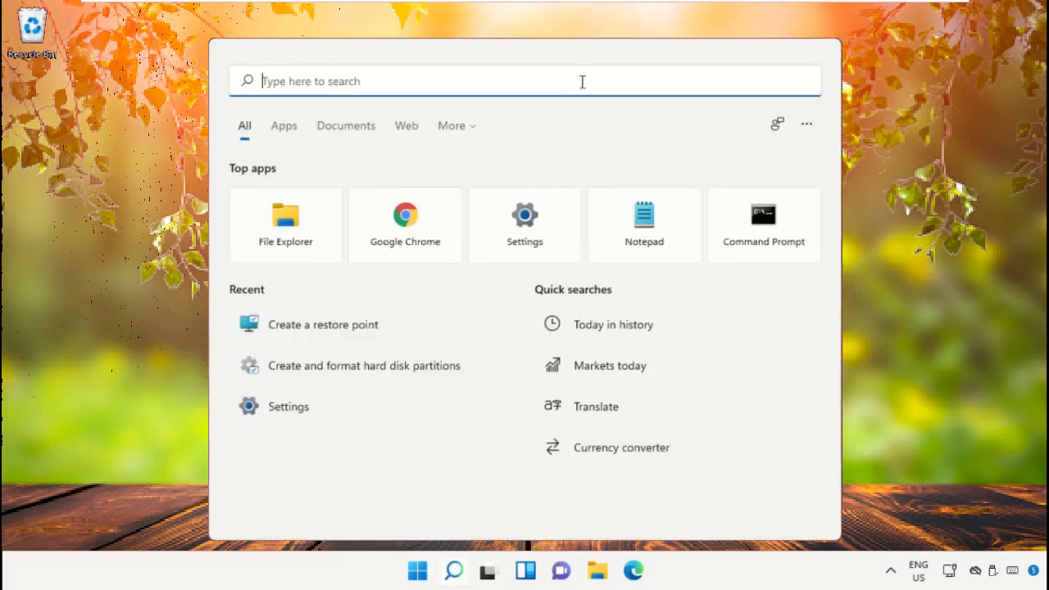
type("Create a restore point")
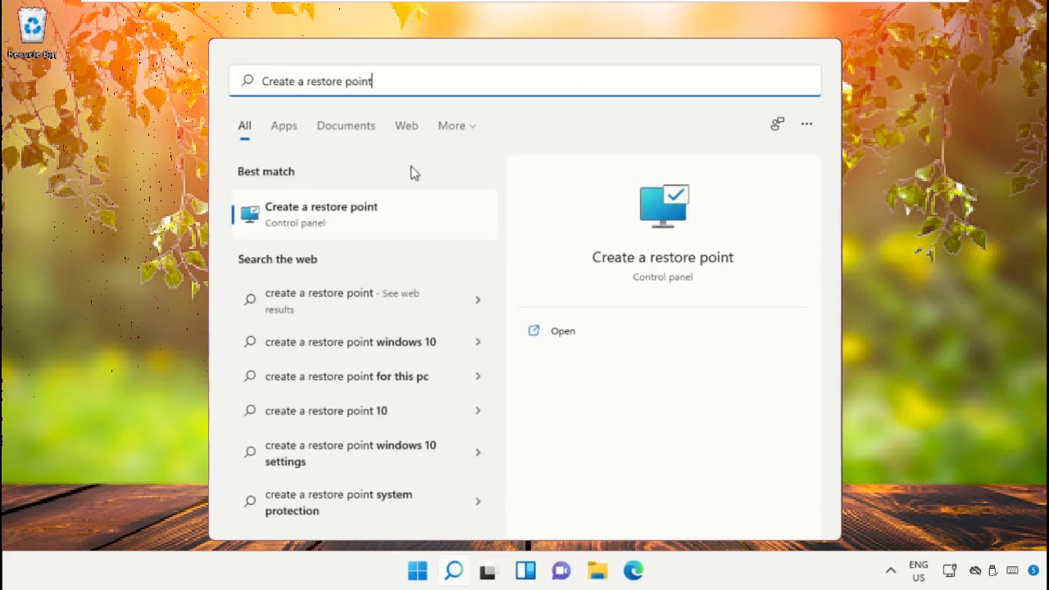
left_click(406, 227)
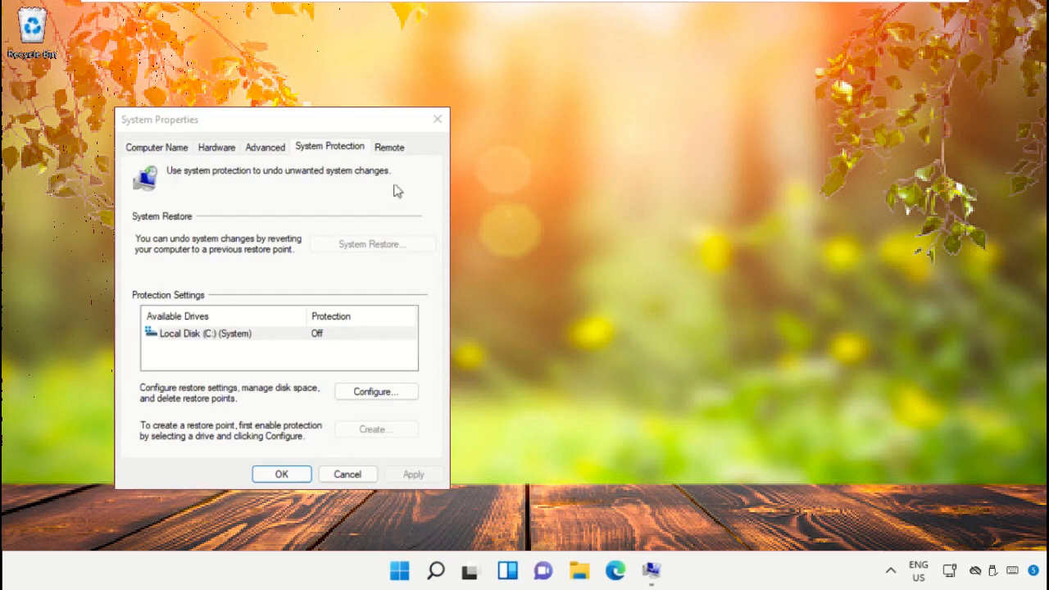
left_click_drag(381, 132, 611, 88)
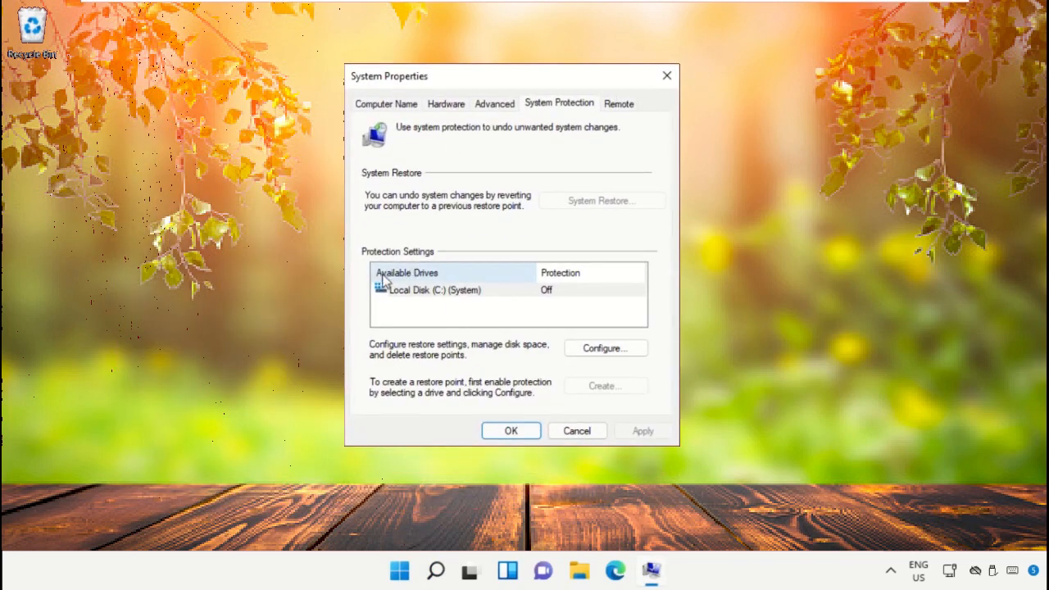
Turn on system protection for Local Disk (C:) with a maximum disk usage of 2% (807.12 MB)
left_click(435, 298)
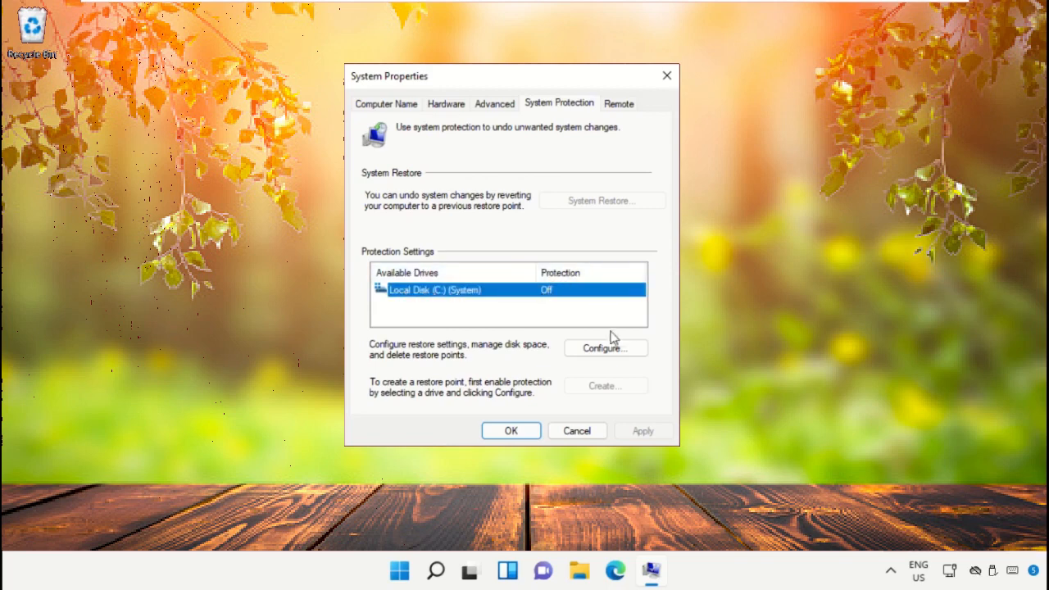
left_click(592, 350)
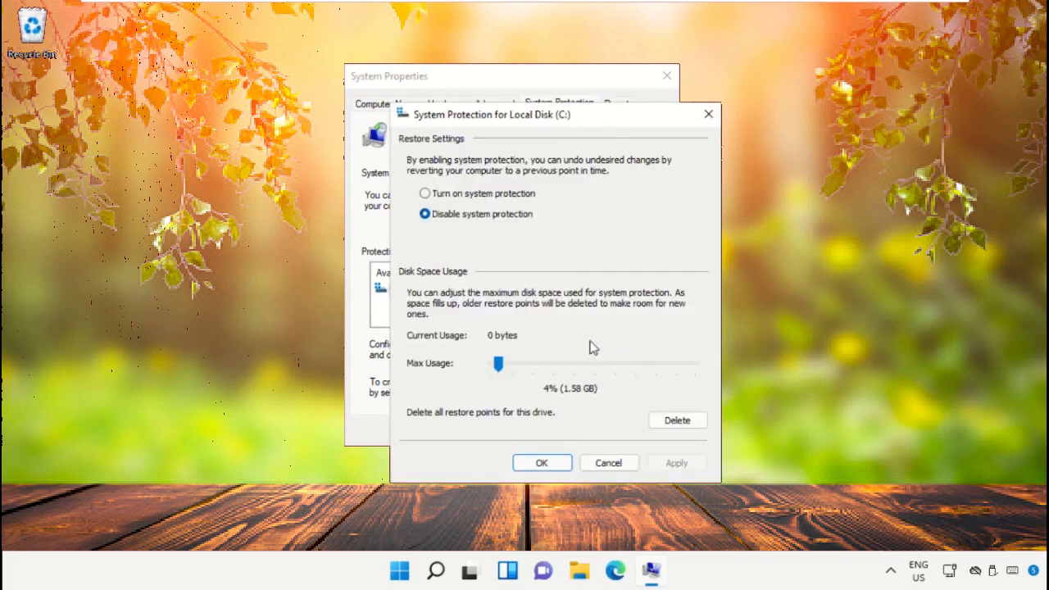
left_click(426, 194)
left_click_drag(495, 361, 491, 392)
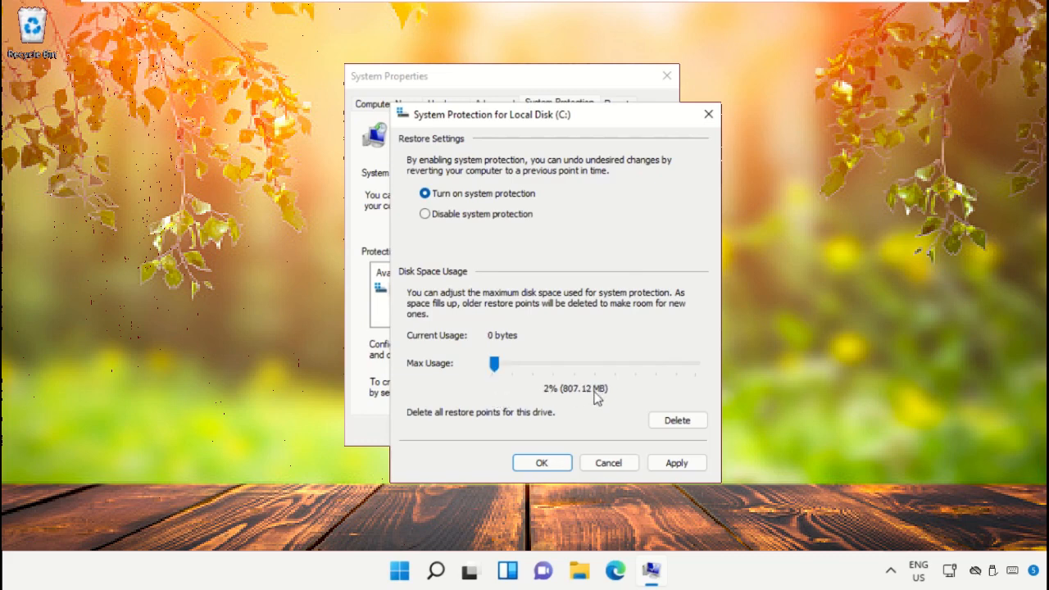
left_click(676, 462)
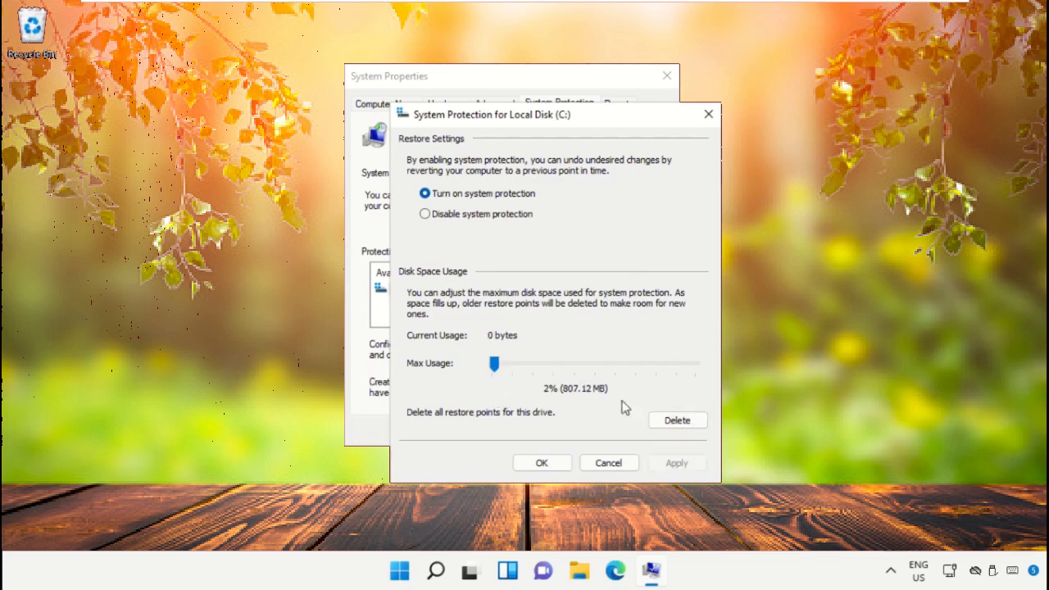
left_click(535, 464)
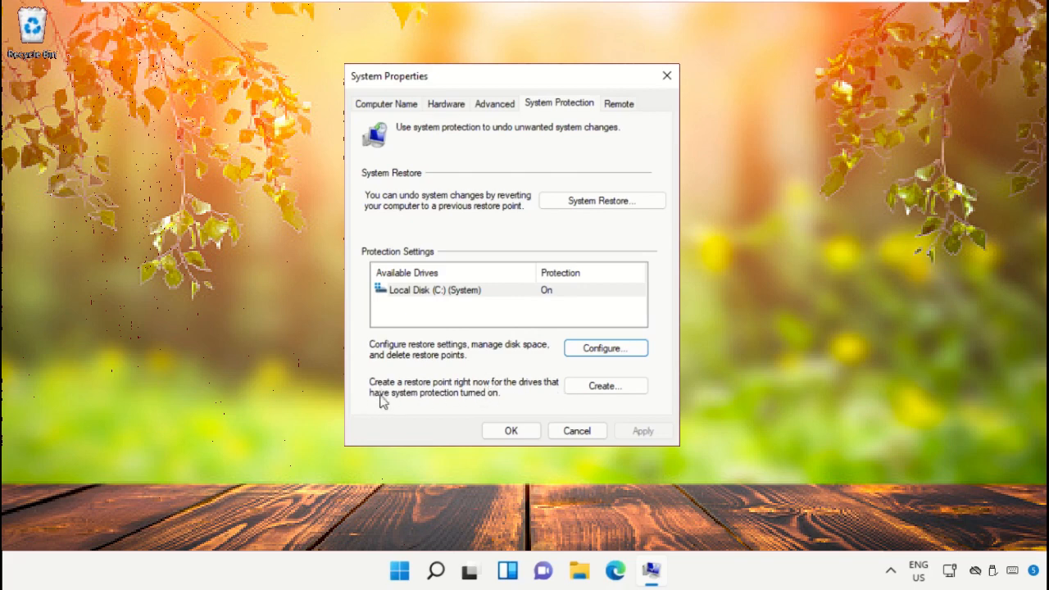
Create a restore point described as "15 Feb 2022" and close System Properties
left_click(606, 395)
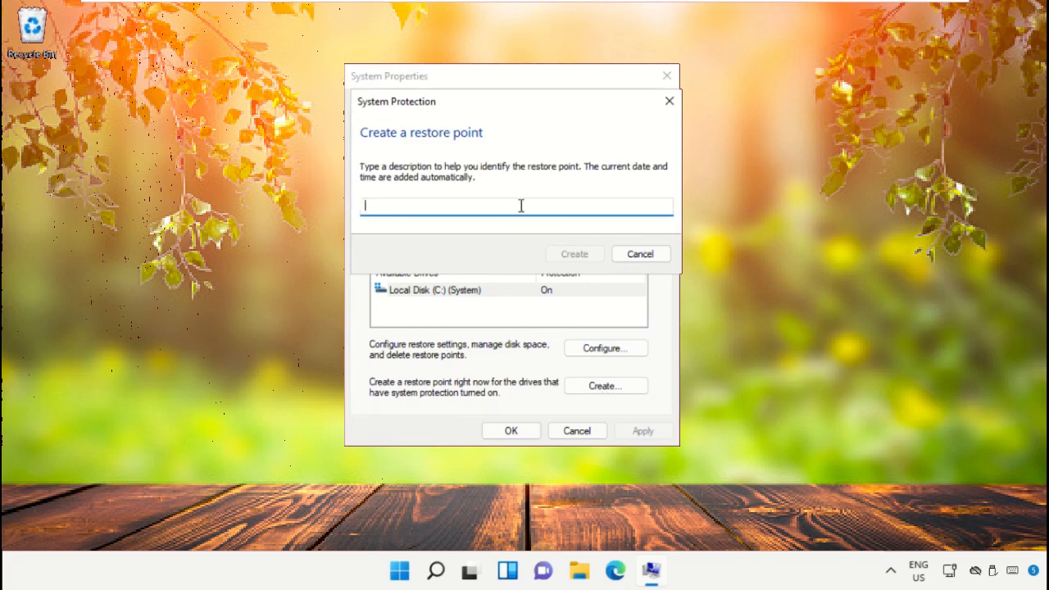
type("15 Feb 2022")
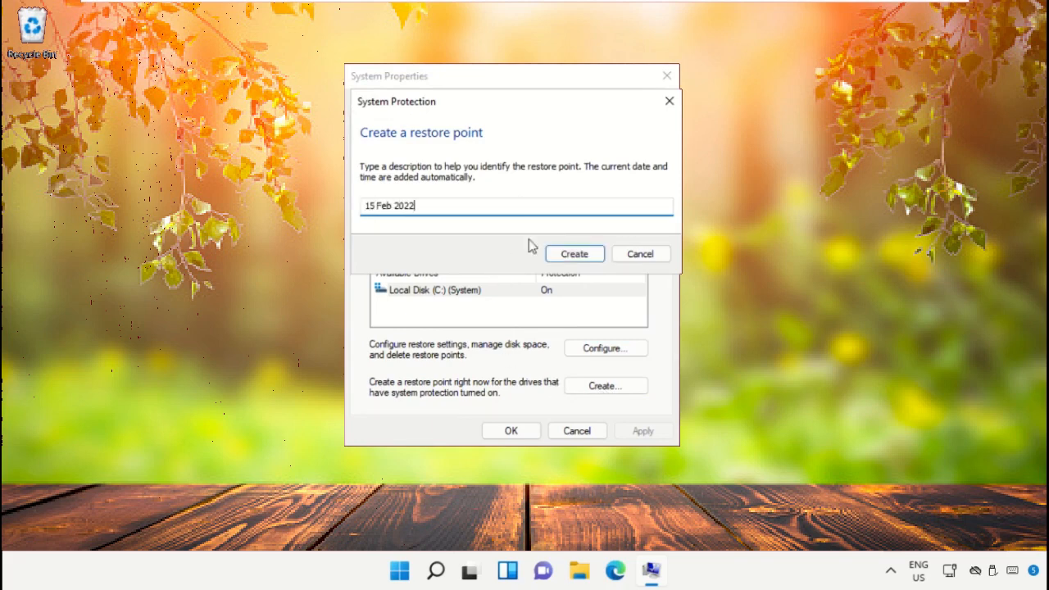
left_click(575, 254)
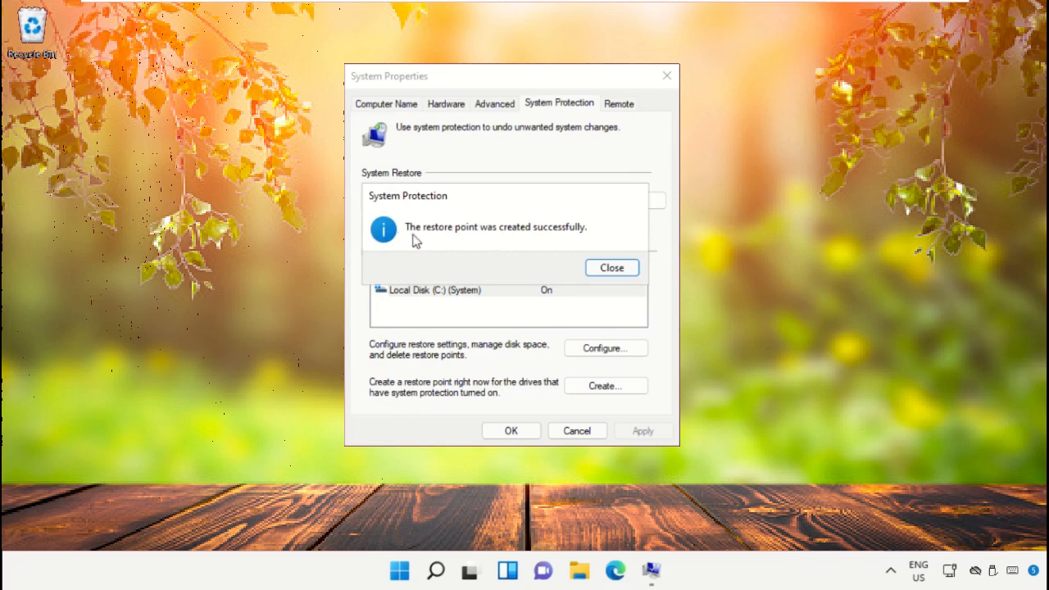
left_click(622, 269)
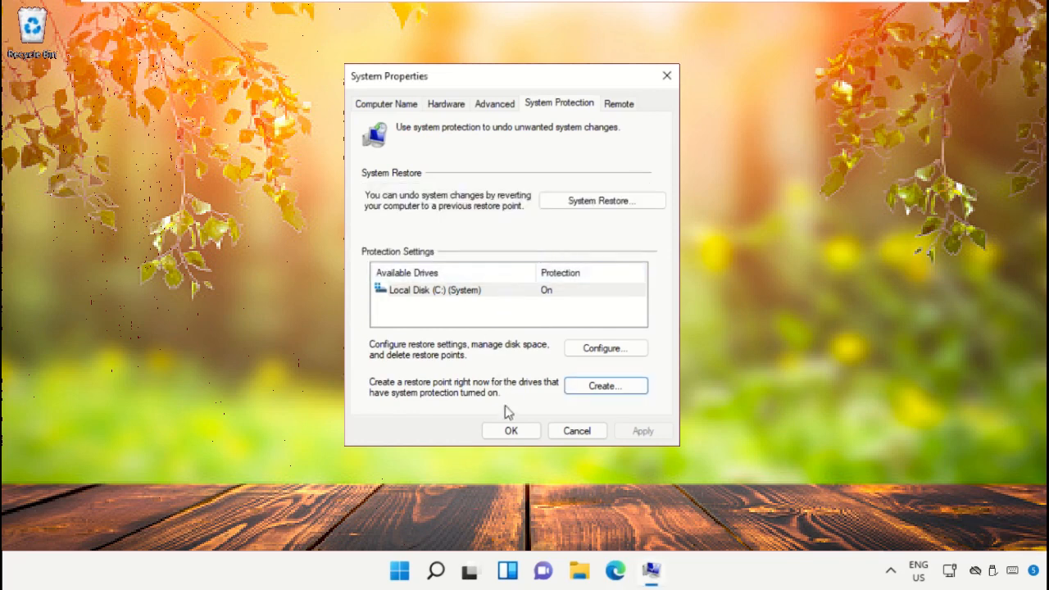
left_click(514, 434)
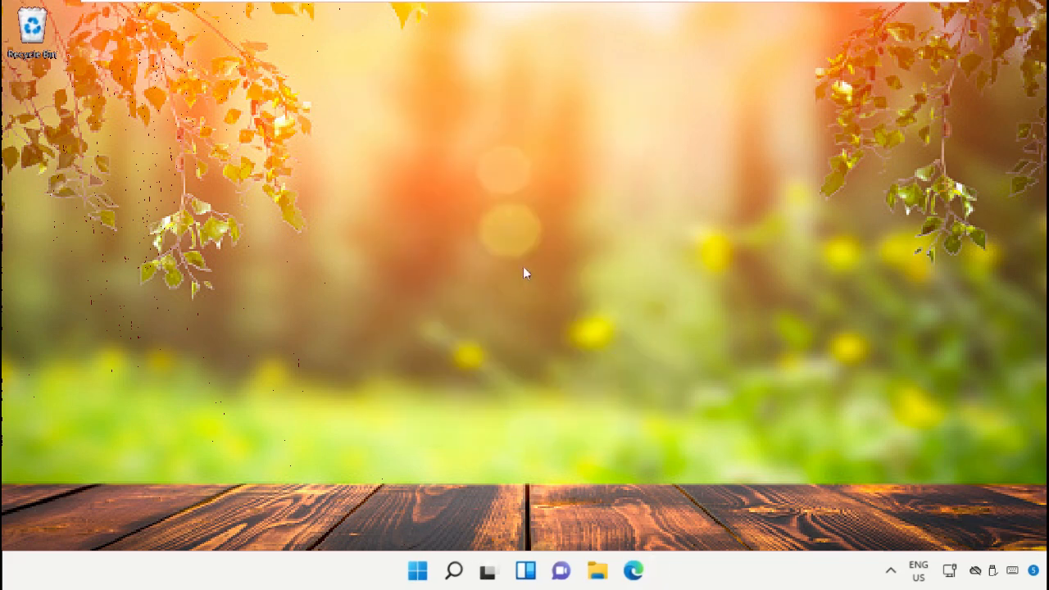
Launch System Restore by searching Windows for rstrui, and advance to the list of restore points
left_click(454, 571)
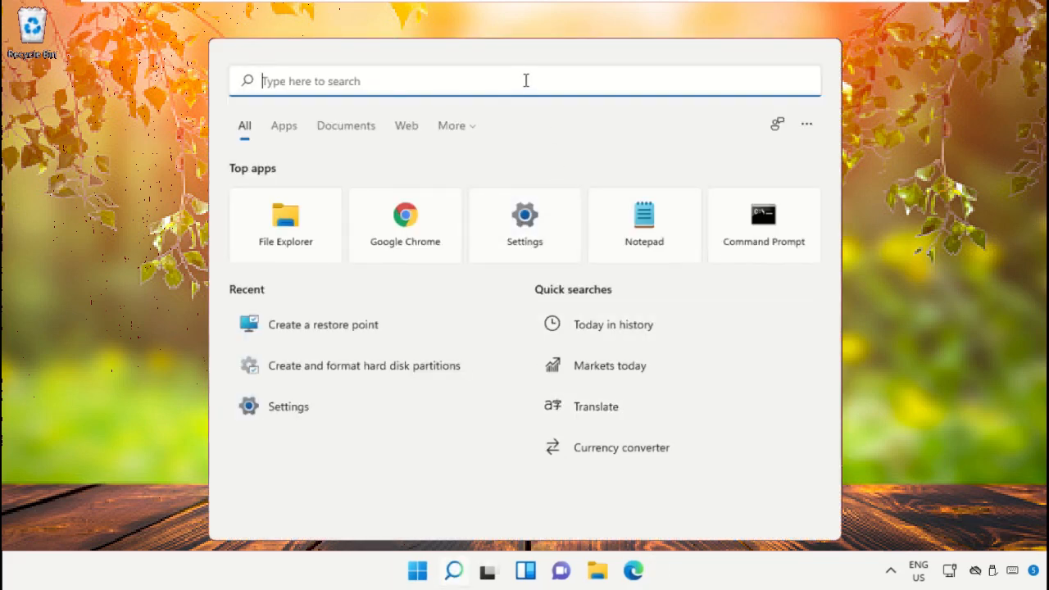
type("rstrui")
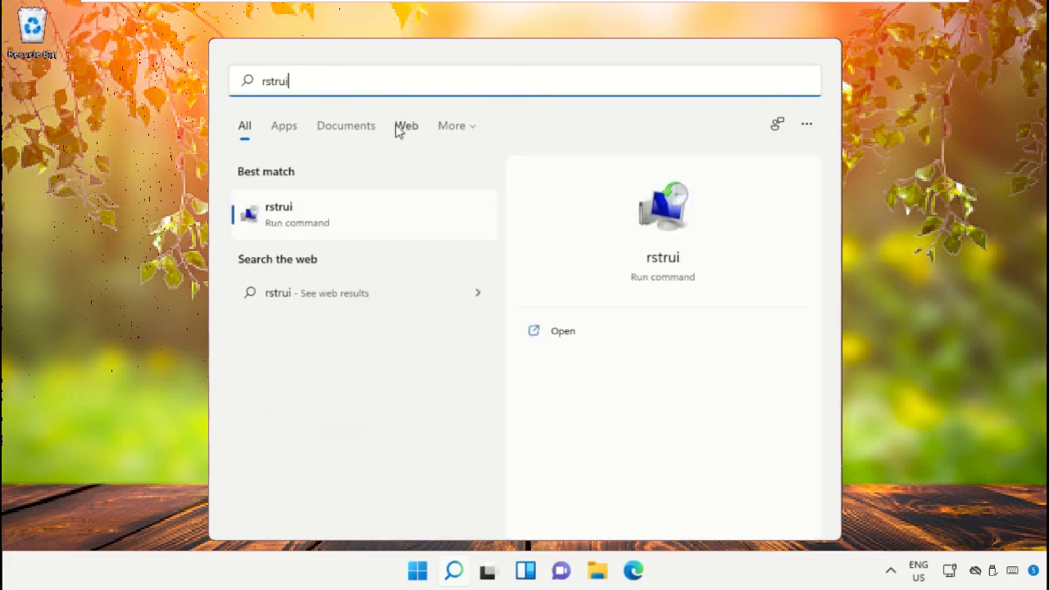
left_click(330, 217)
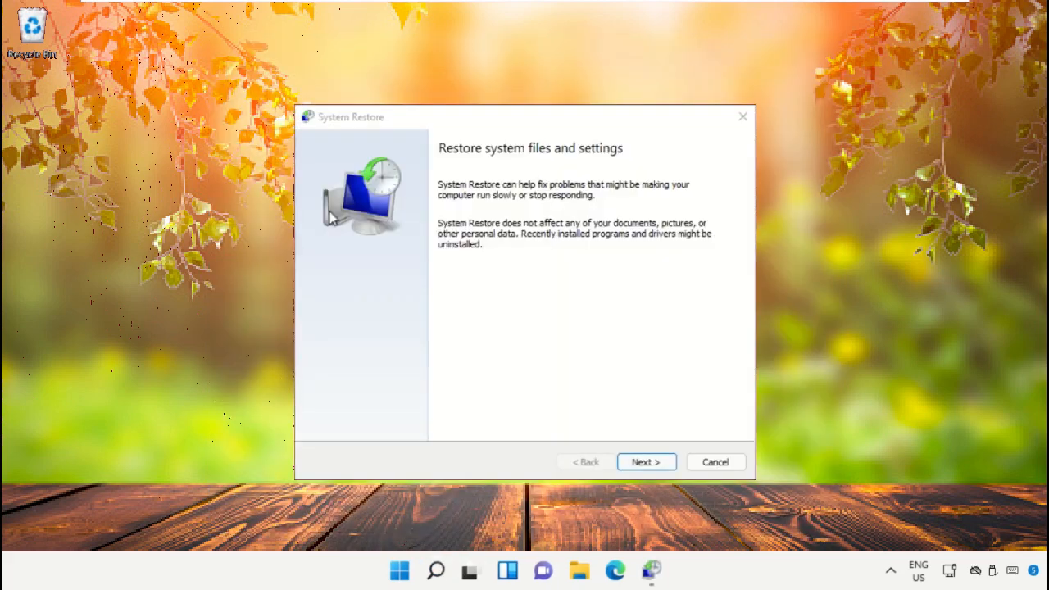
left_click_drag(483, 119, 473, 102)
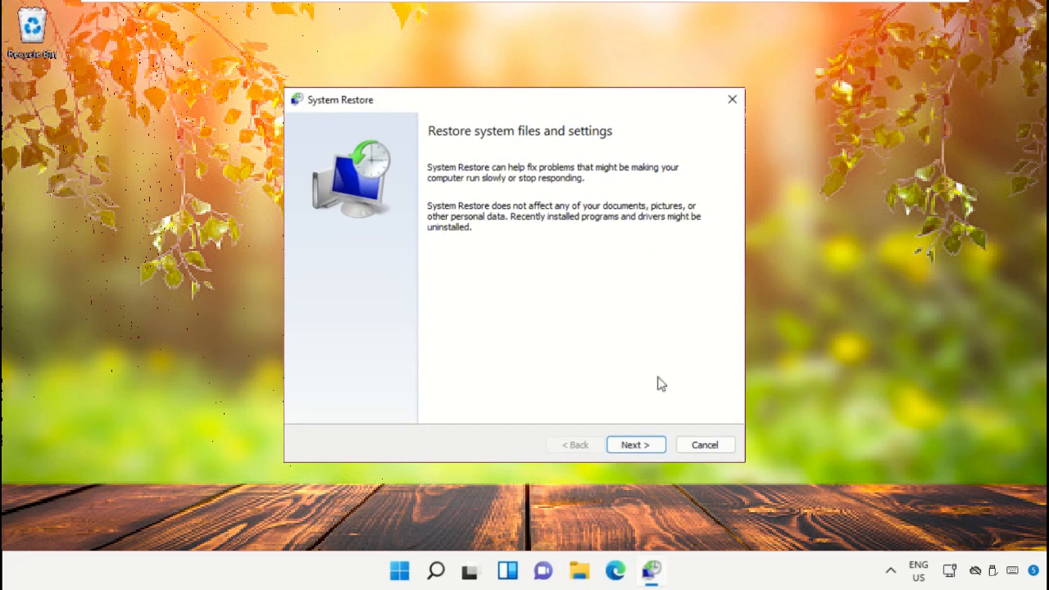
left_click(646, 442)
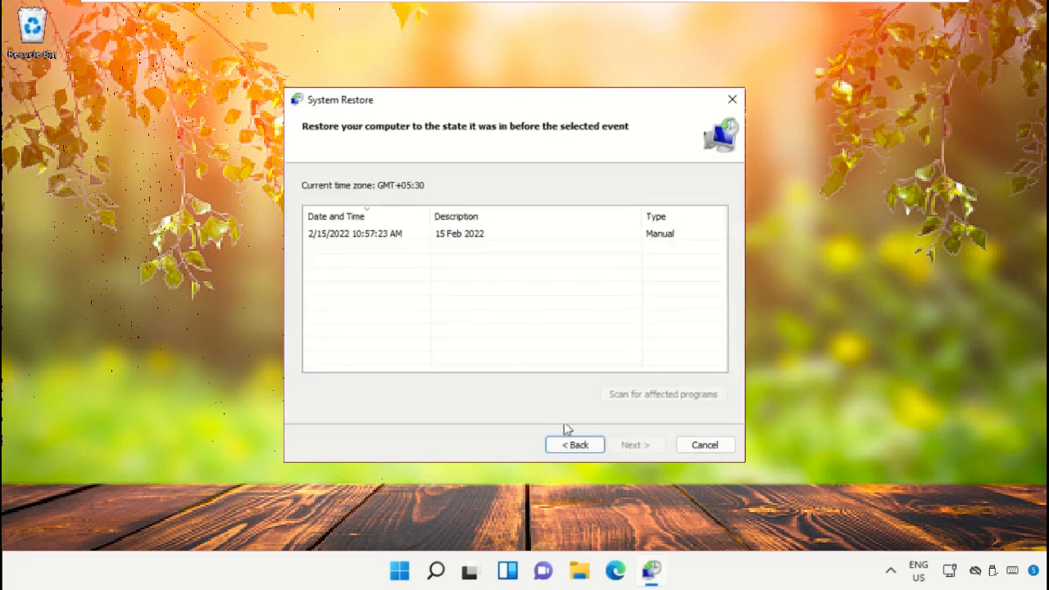
Scan the "15 Feb 2022" restore point for affected programs, and cancel System Restore at its confirmation page
left_click(472, 238)
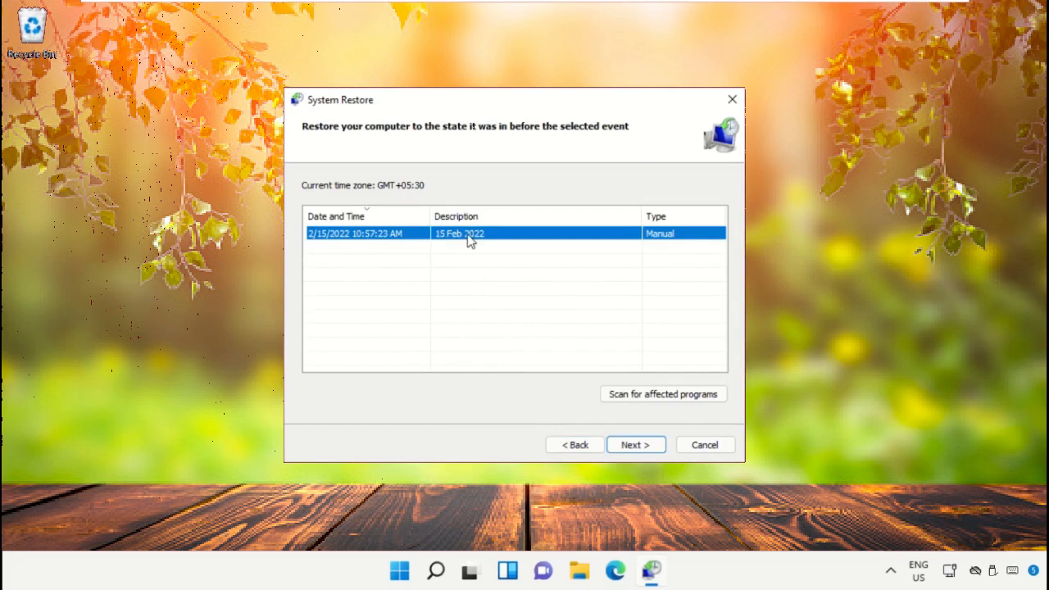
left_click(694, 396)
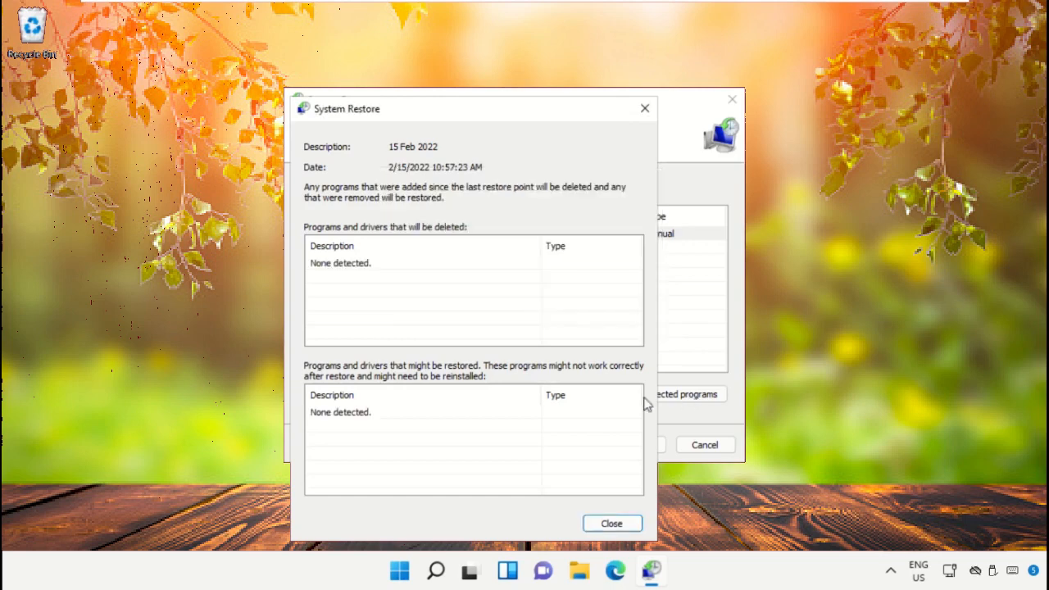
left_click(617, 523)
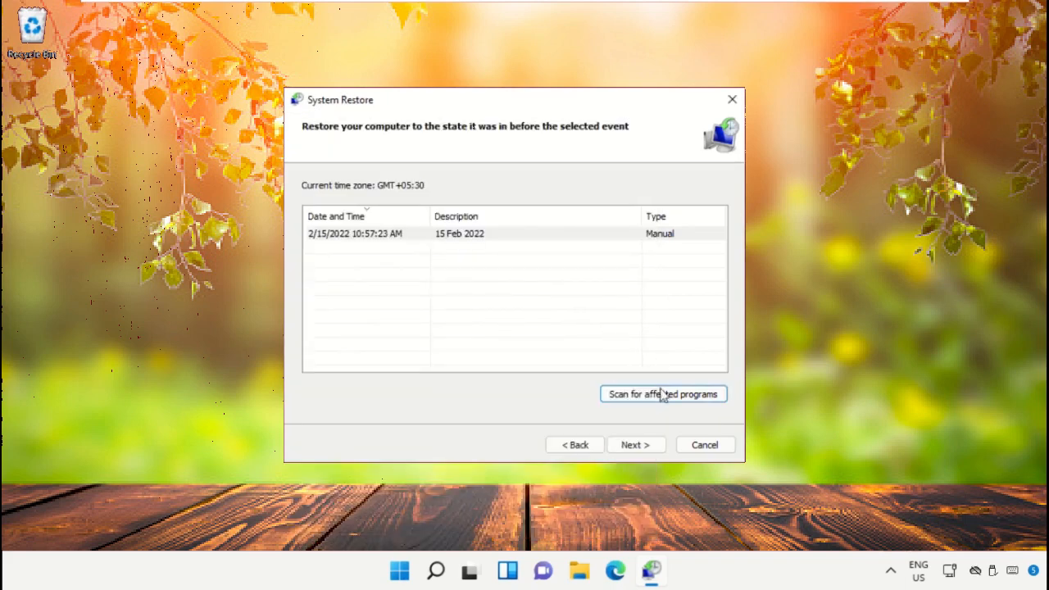
left_click(637, 454)
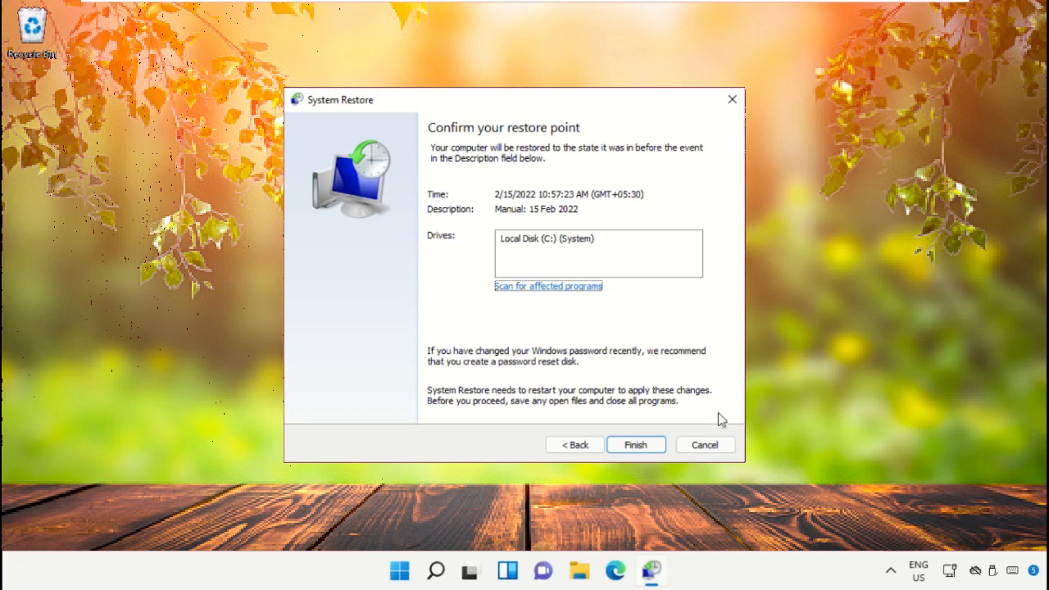
left_click(707, 445)
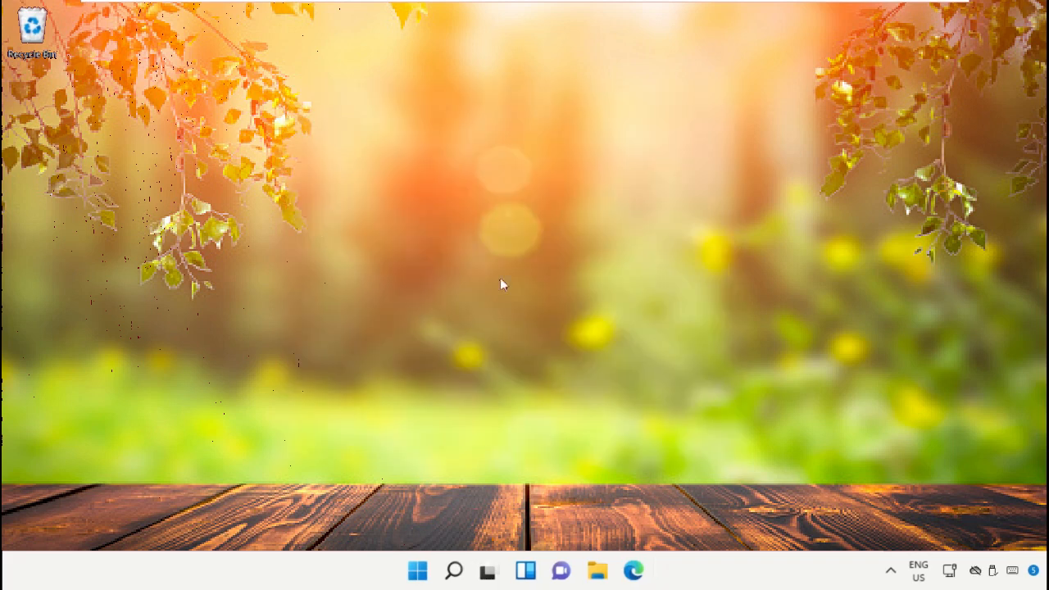
Bring up the computer's shut-down and restart options
left_click(417, 571)
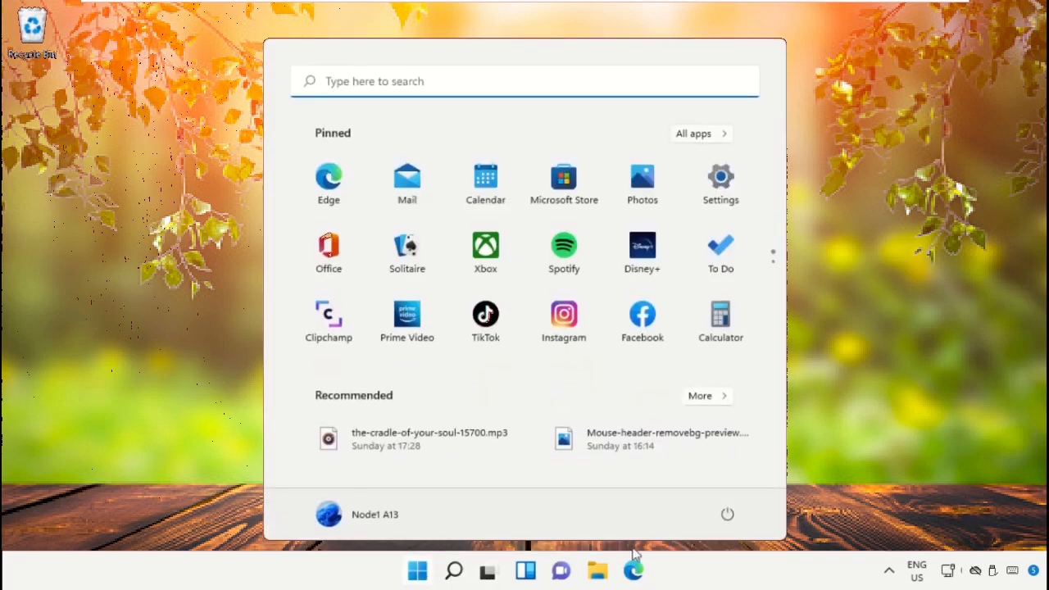
left_click(729, 520)
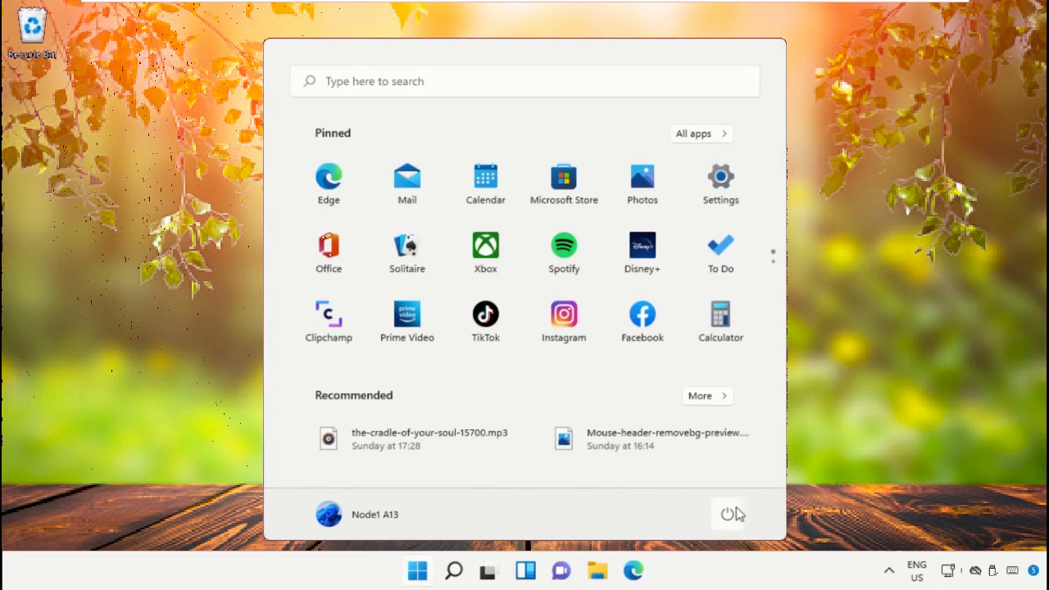
left_click(729, 514)
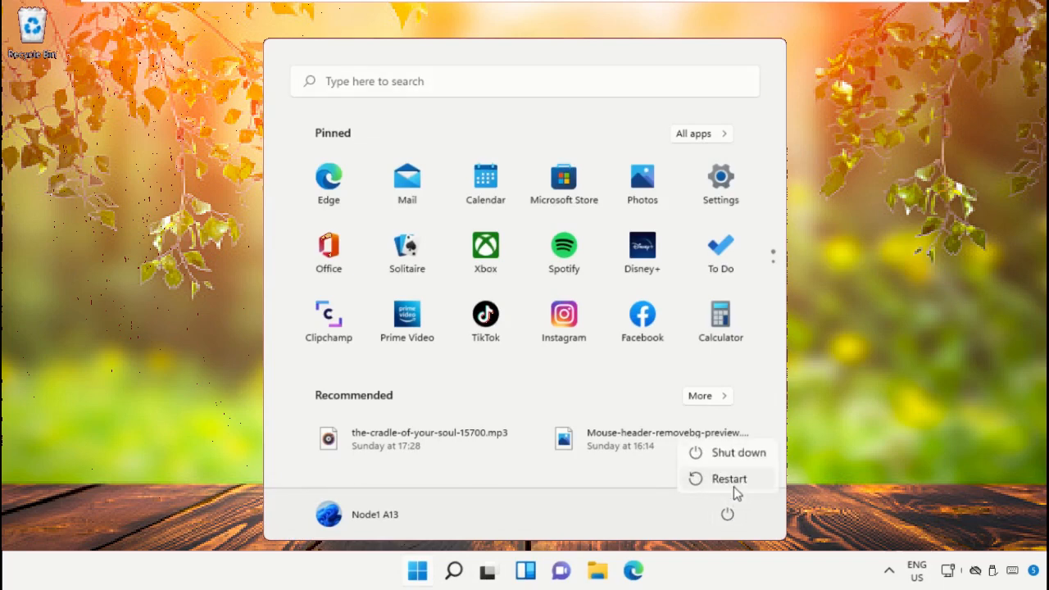